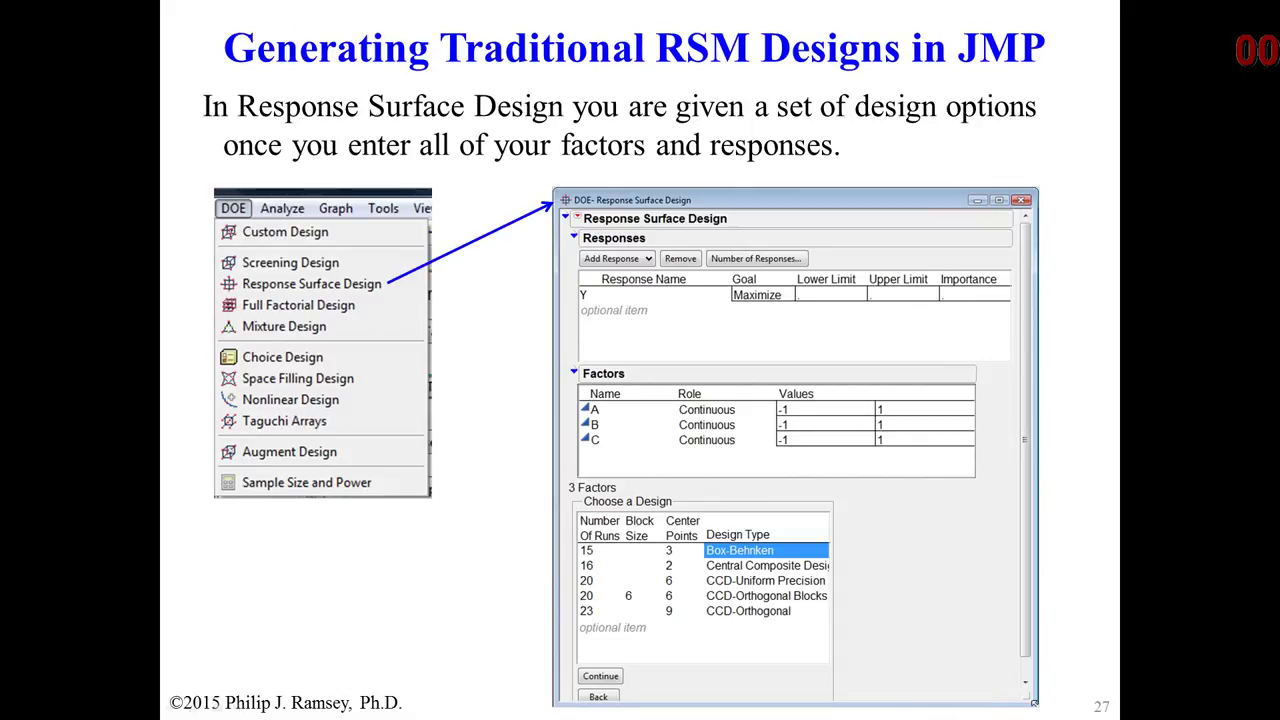
- Add three more continuous factors to the response surface design
left_click_drag(385, 96, 624, 17)
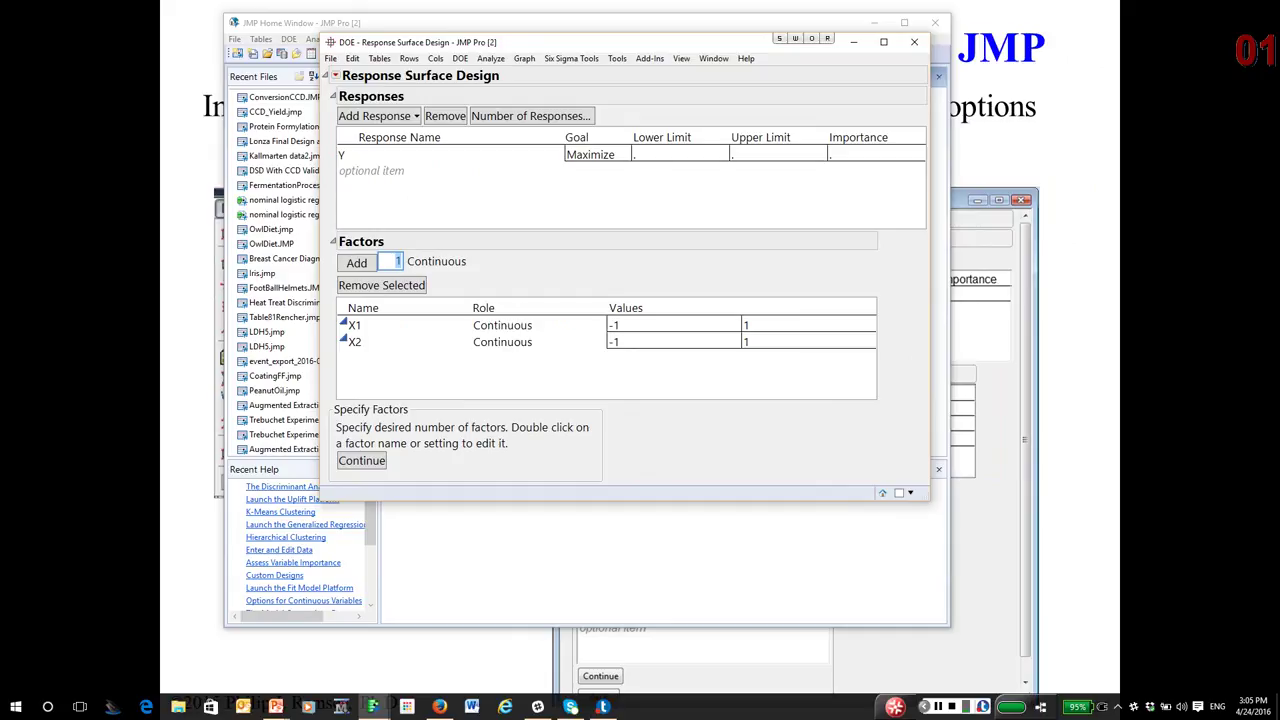
type("3")
left_click(356, 262)
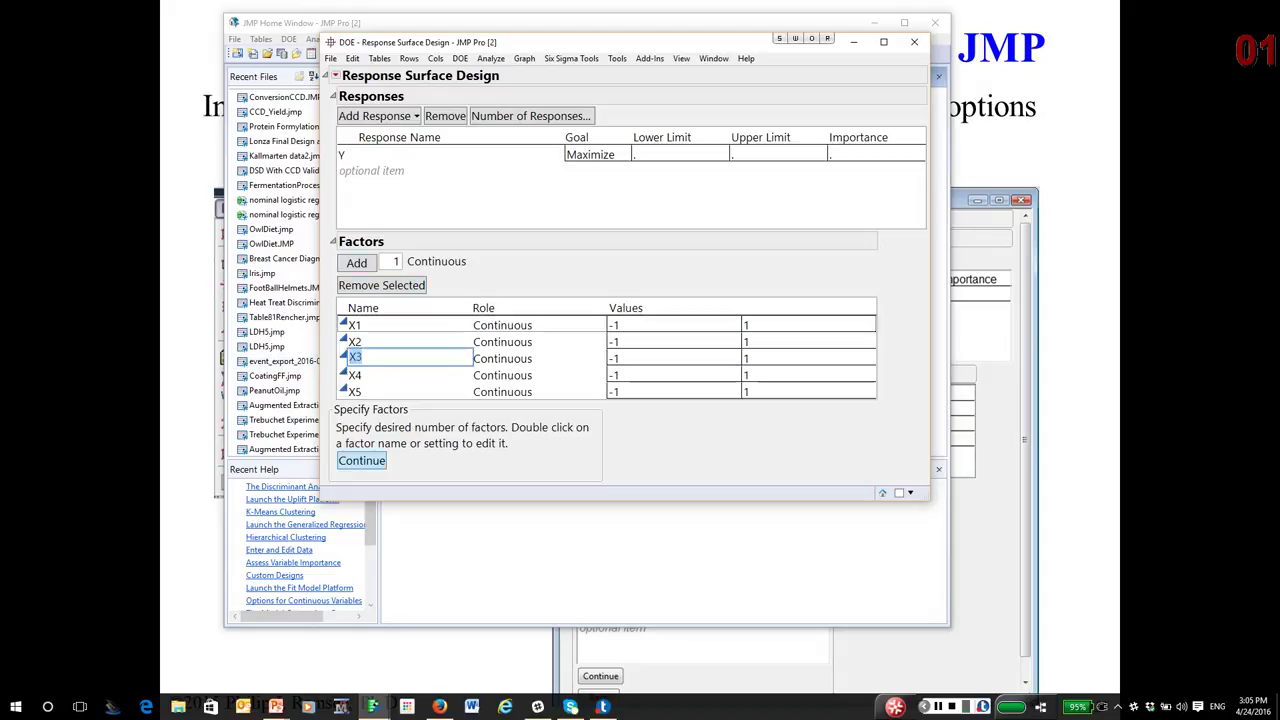
left_click(361, 460)
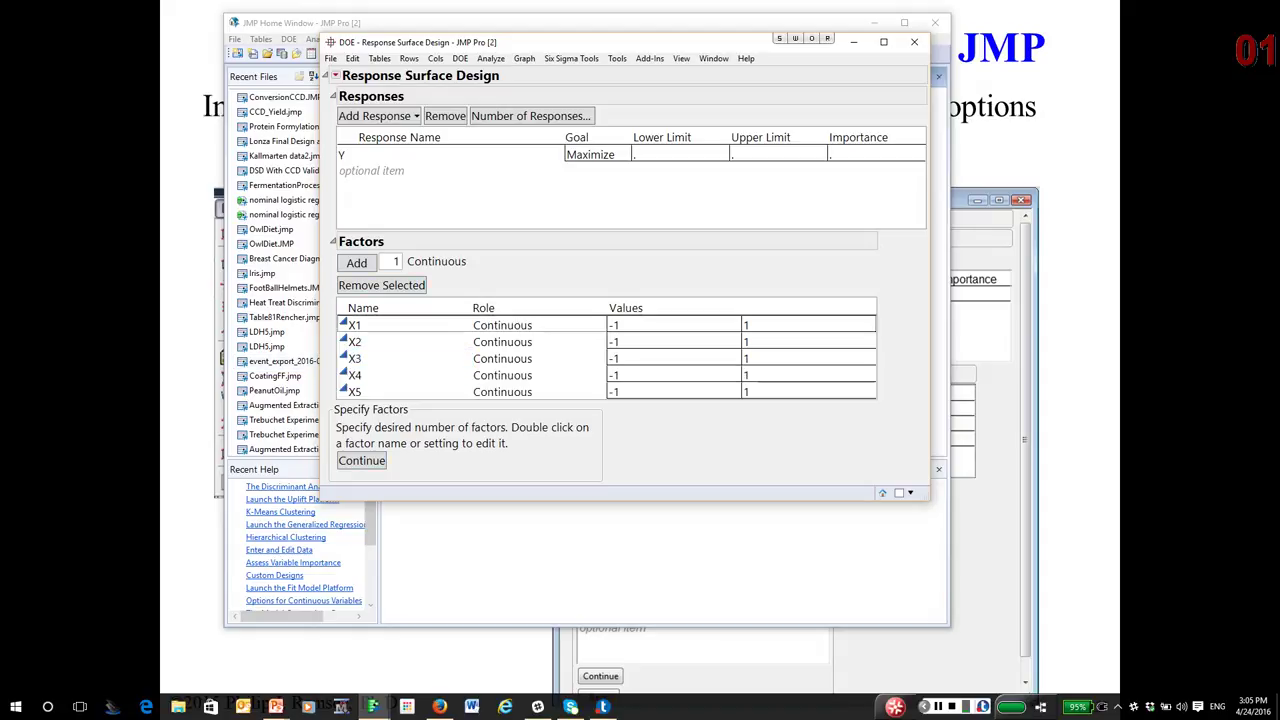
- Remove the surplus factors X4 and X5 from the factor list
double_click(355, 374)
left_click(380, 391)
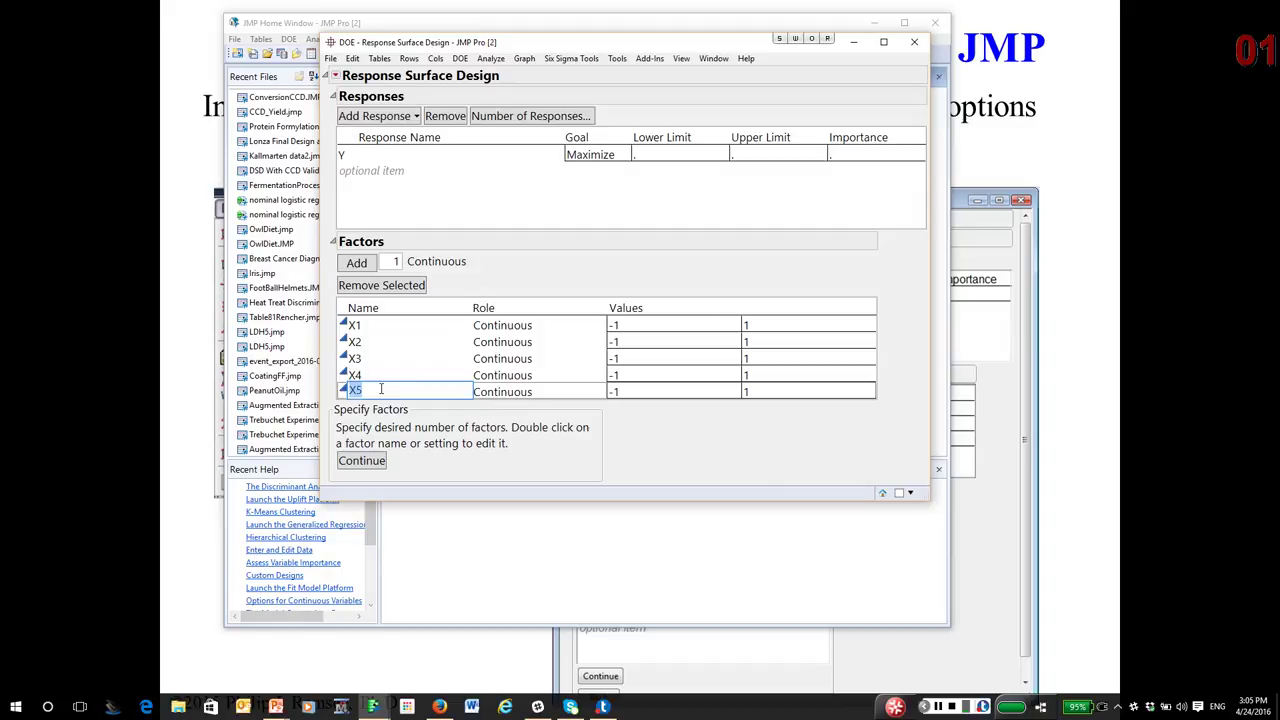
left_click(380, 375, "shift")
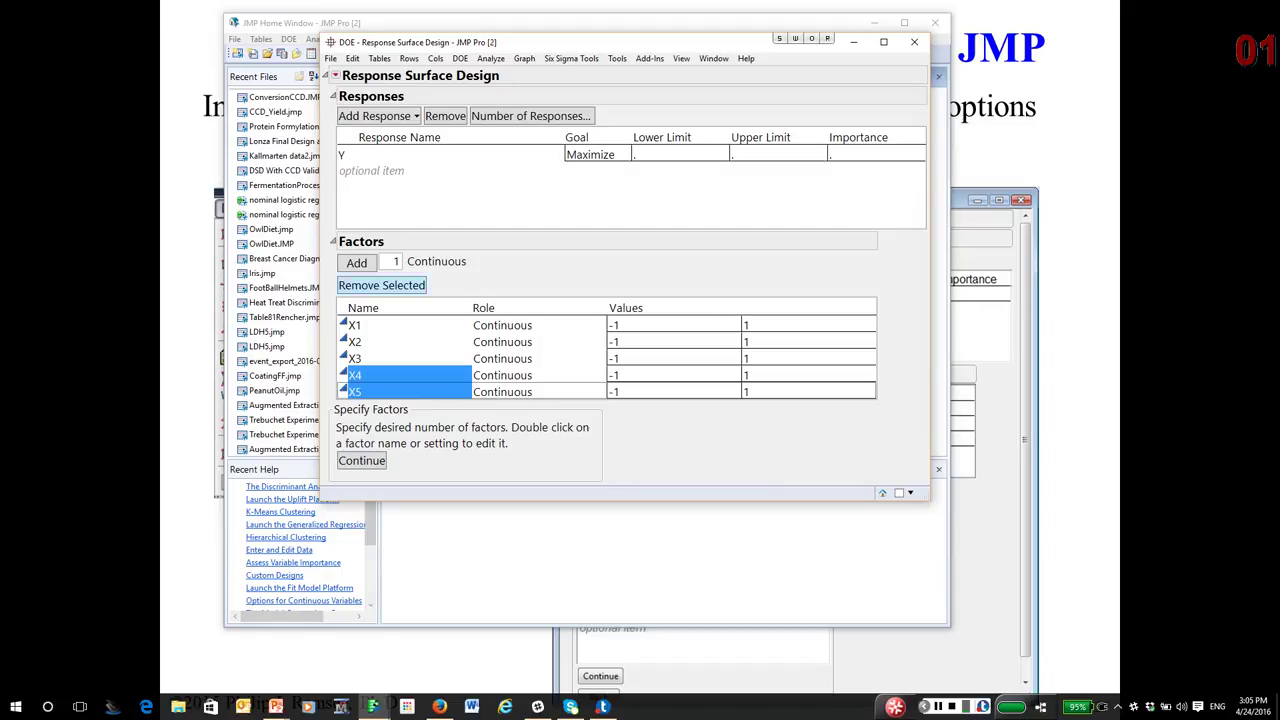
left_click(381, 285)
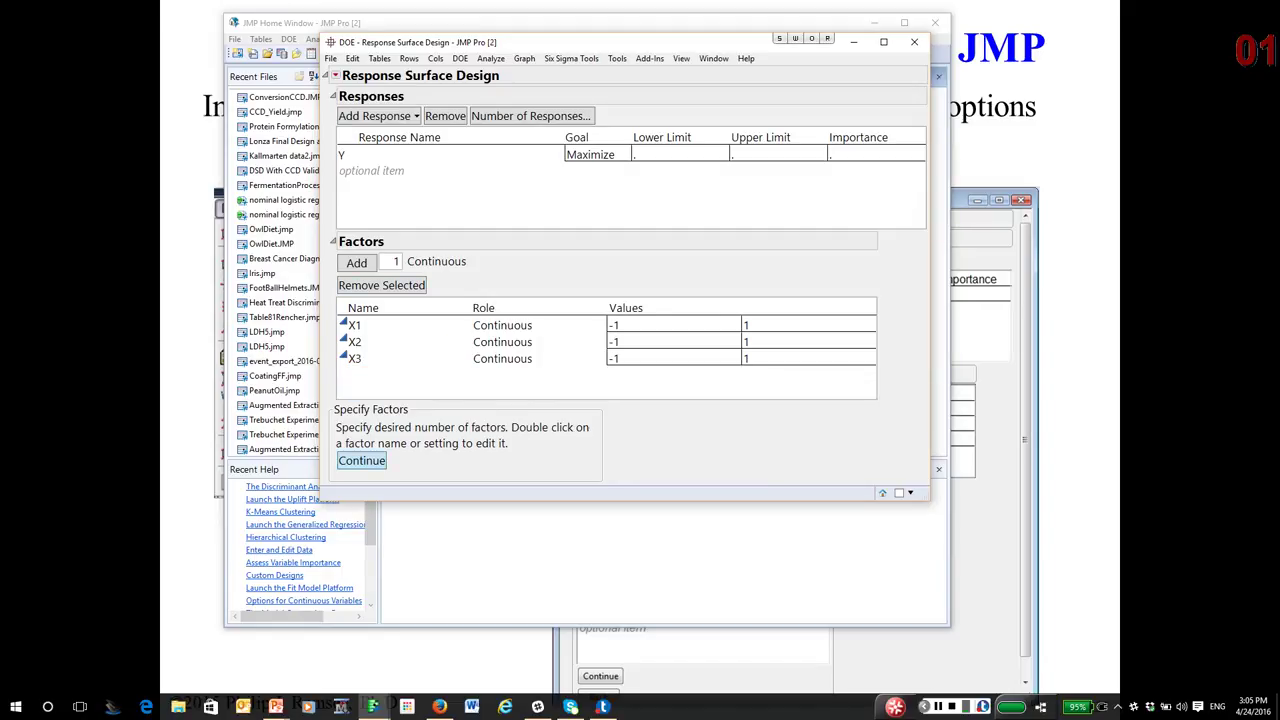
- Accept the factor list and choose the 16-run Central Composite Design with 2 center points
left_click(361, 460)
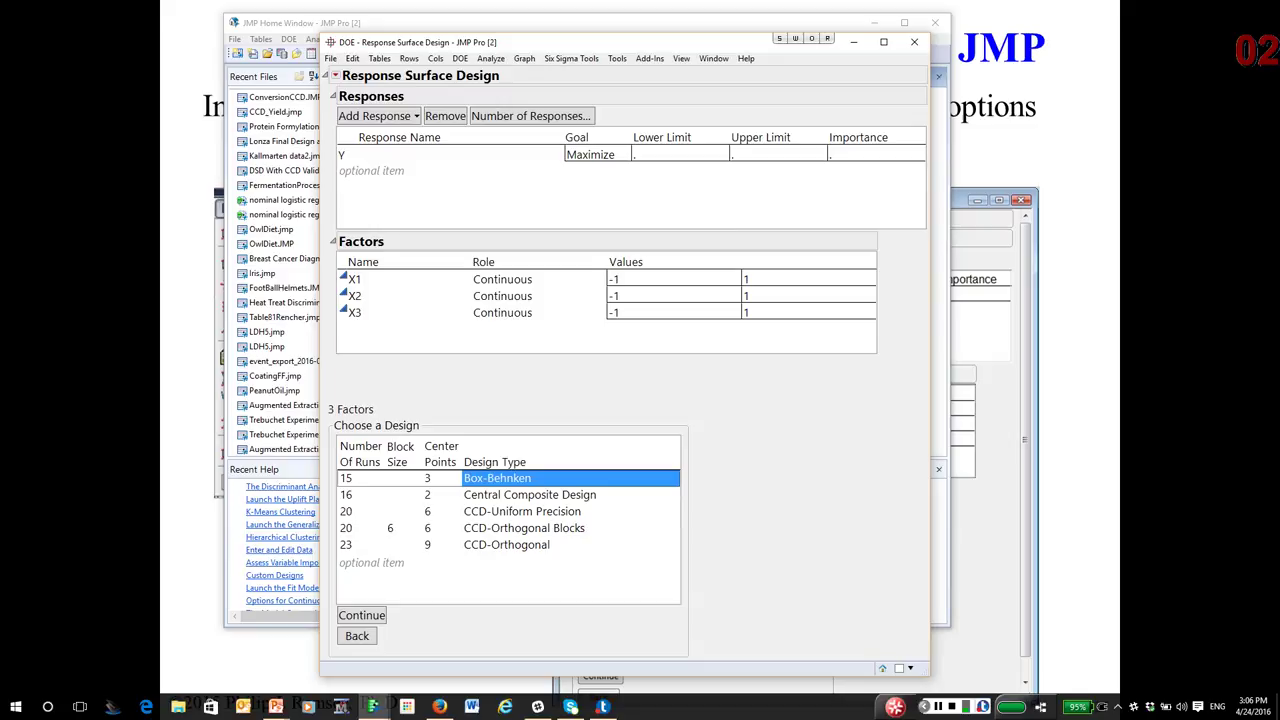
left_click(529, 494)
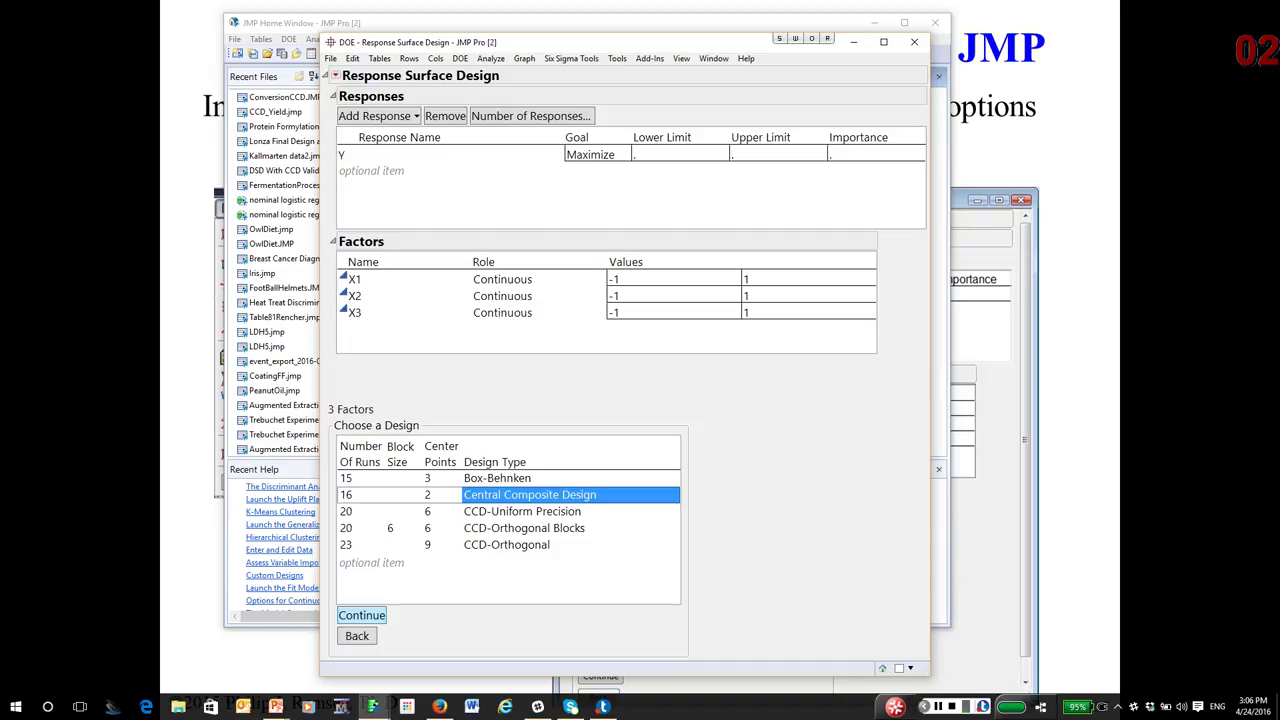
left_click(361, 615)
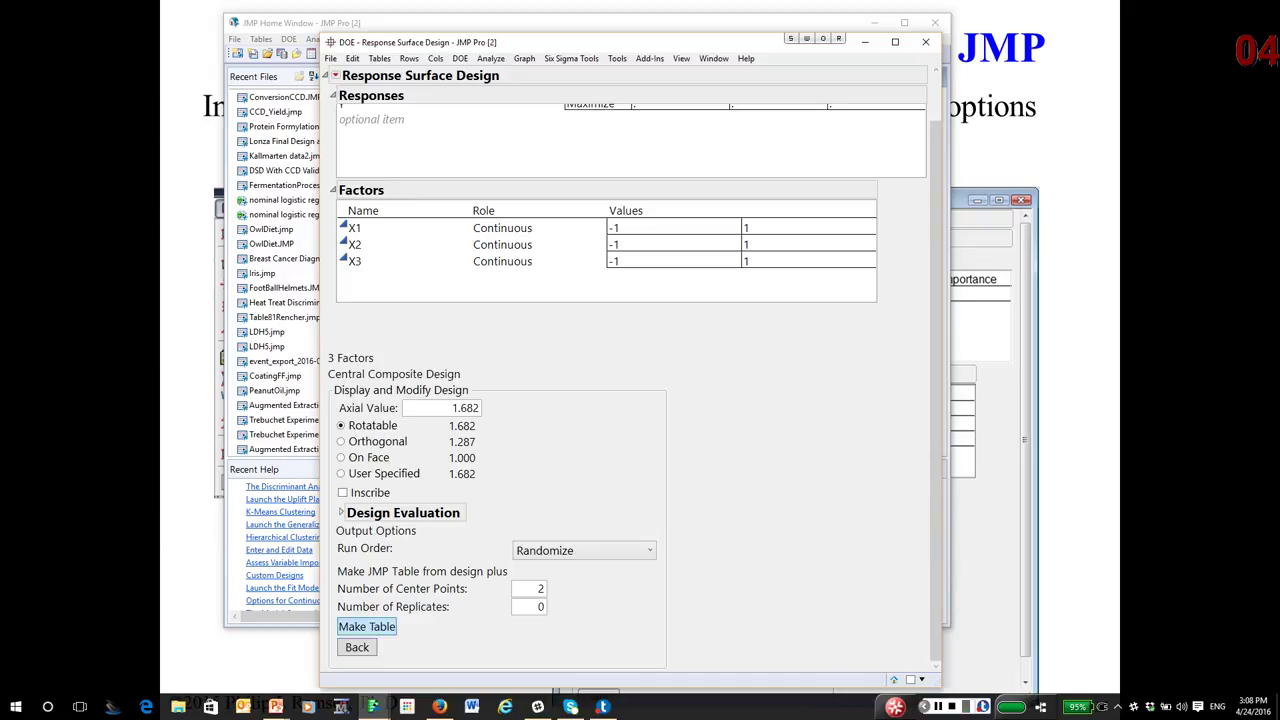
- Generate the central composite design's data table, examine its runs, and close it without saving
left_click(366, 626)
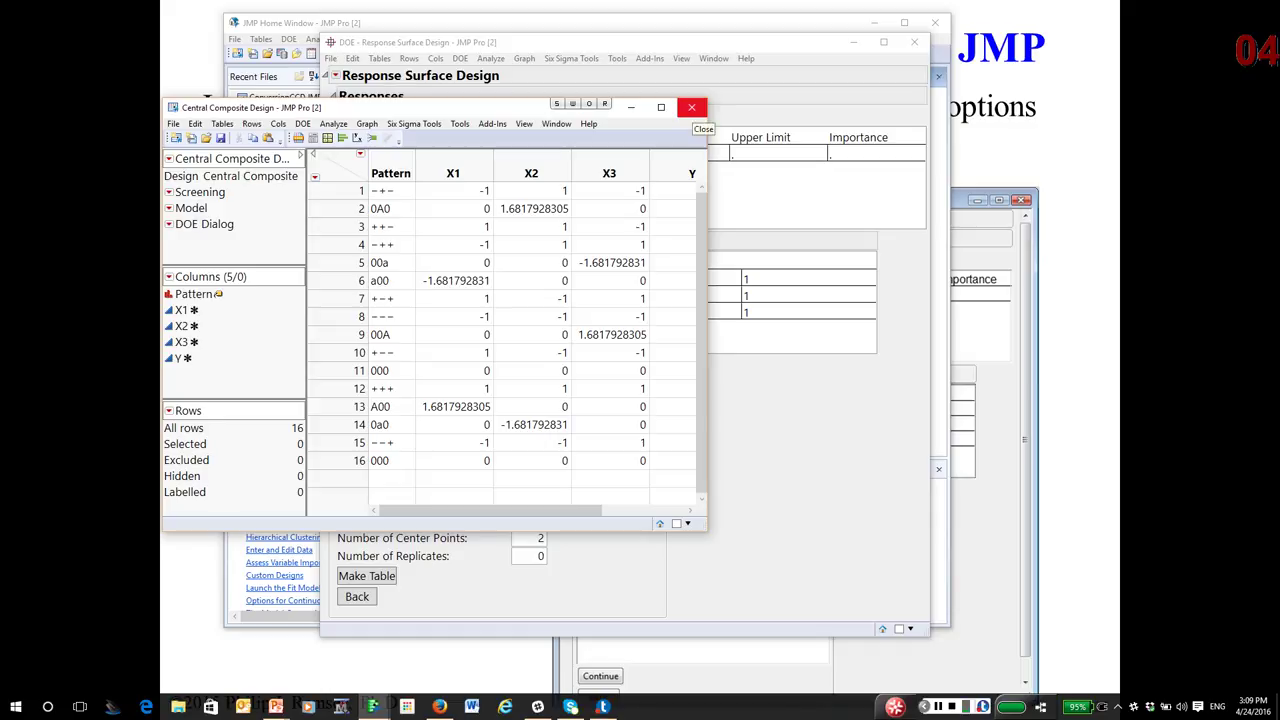
left_click(691, 107)
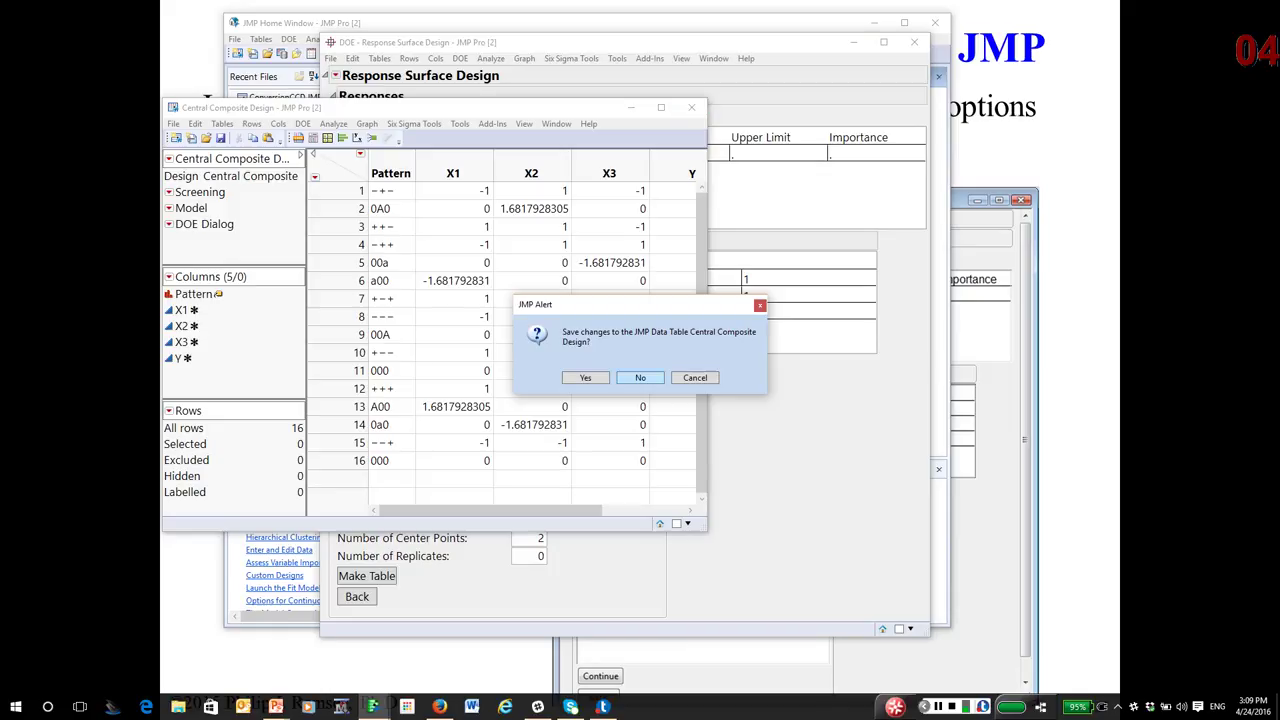
left_click(640, 377)
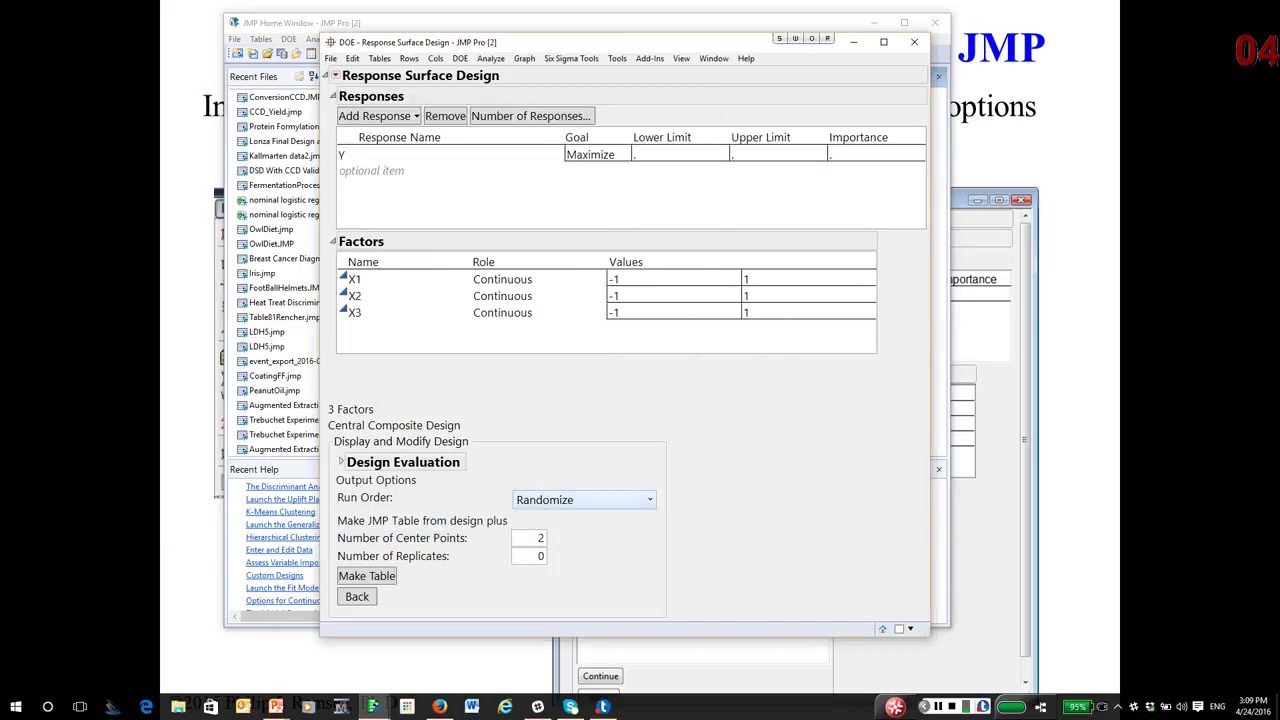
- Set the design's run order to Sort Left to Right
left_click(584, 499)
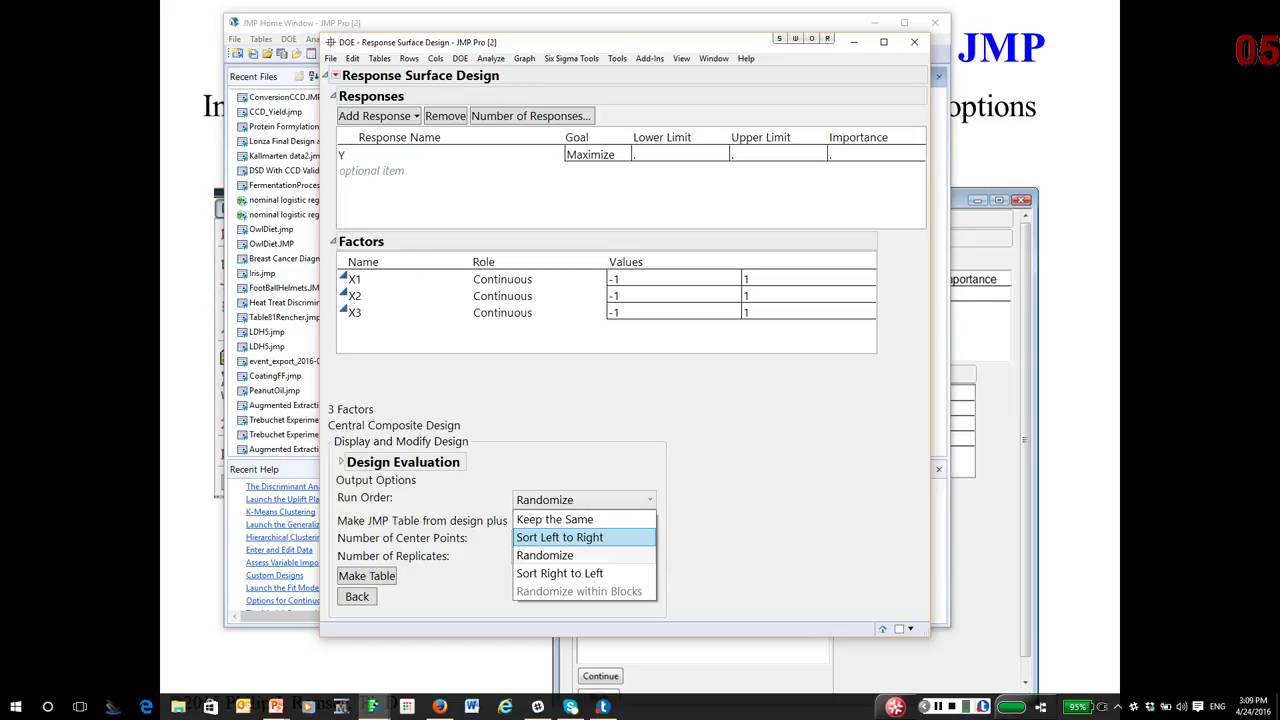
left_click(559, 537)
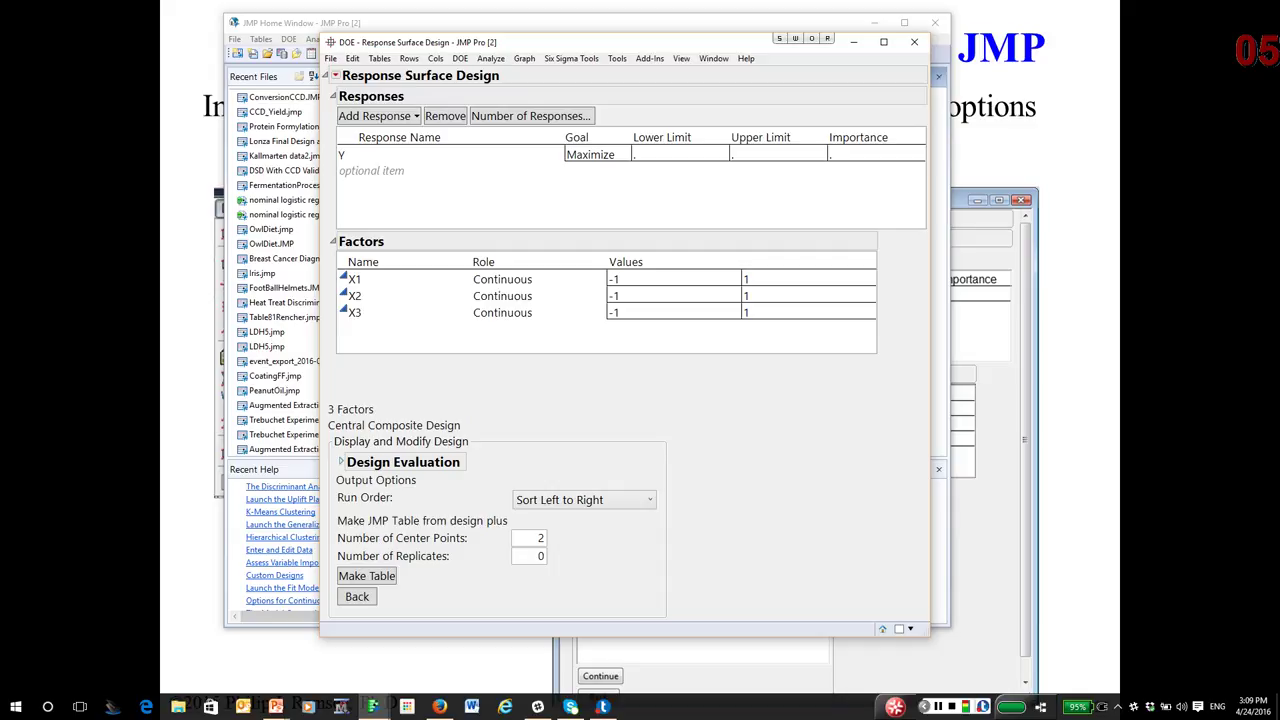
- Expand the Prediction Variance Profile and the Prediction Variance Surface in the design evaluation
left_click(341, 462)
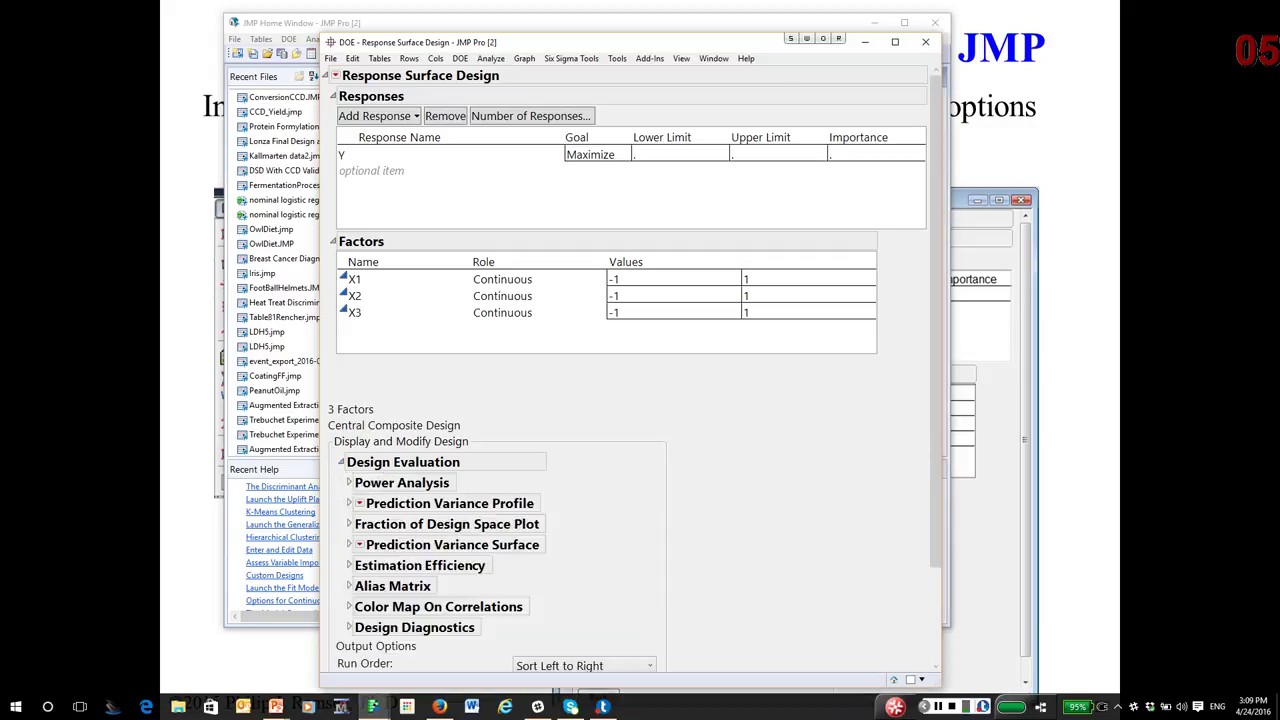
left_click(349, 503)
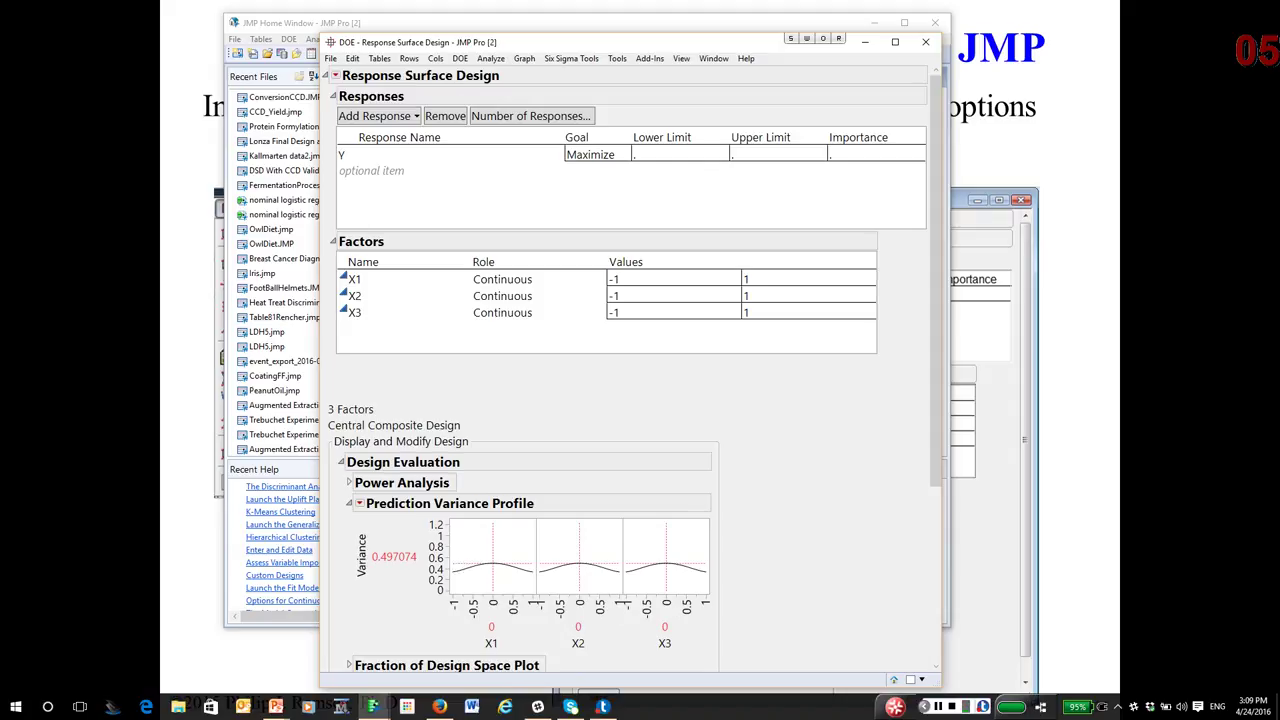
scroll(630, 380, "down", 2)
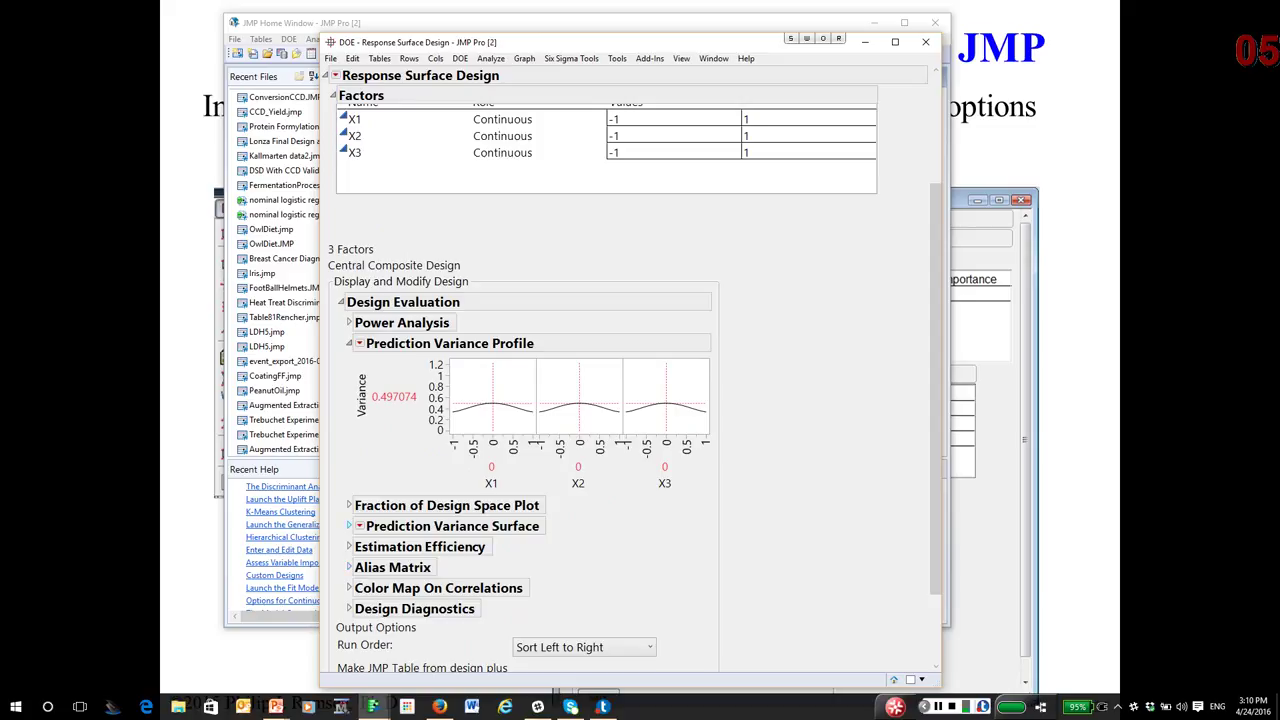
left_click(349, 525)
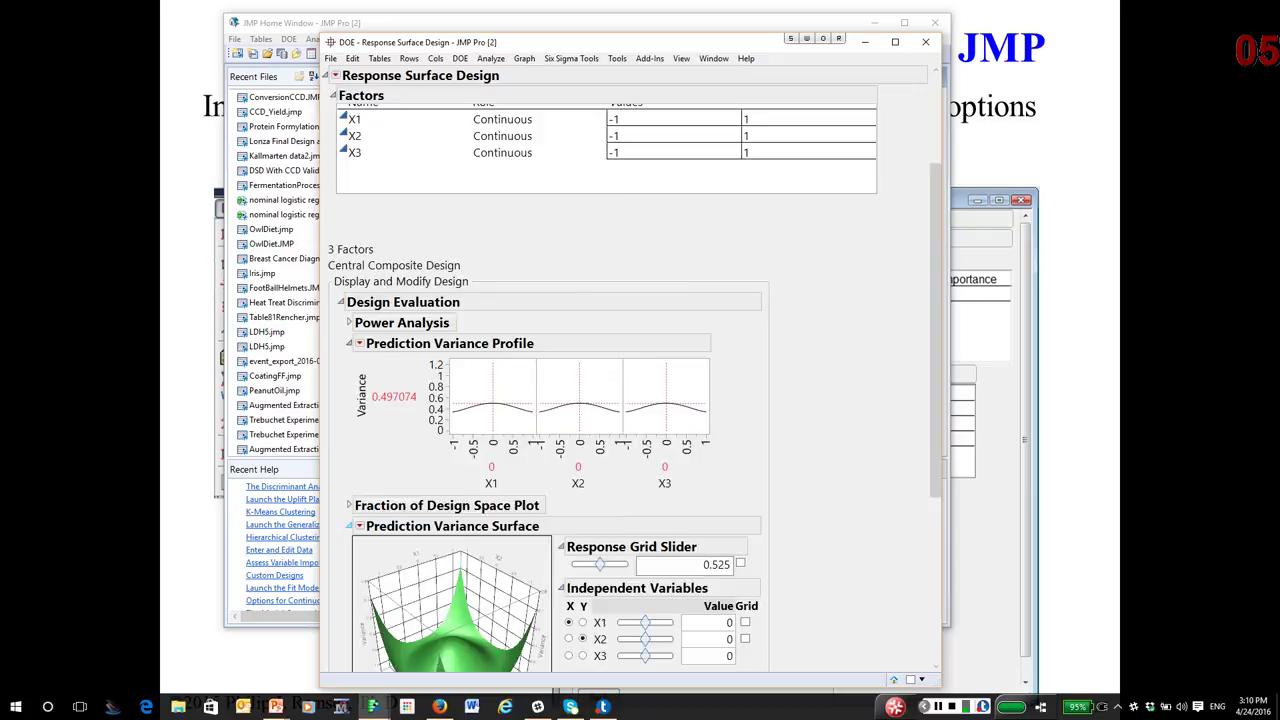
scroll(630, 380, "down", 3)
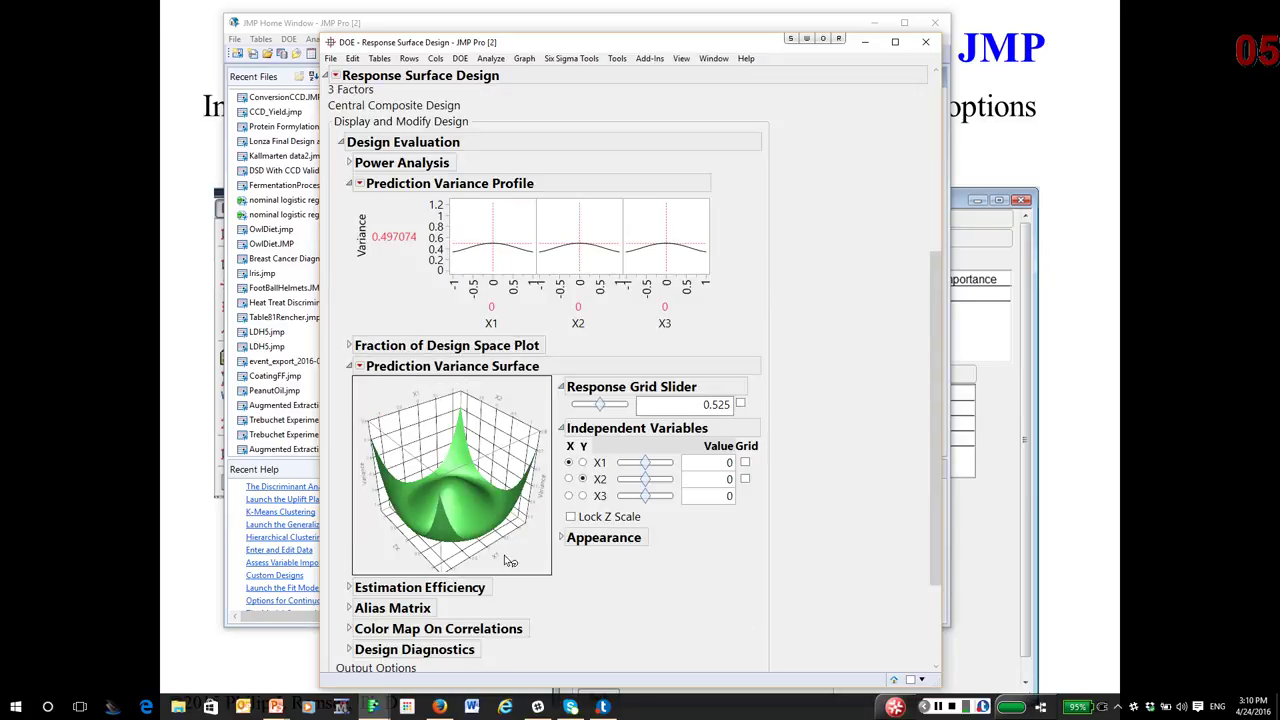
- Rotate the 3D prediction variance surface to examine its shape at the center and corners
left_click_drag(510, 561, 480, 513)
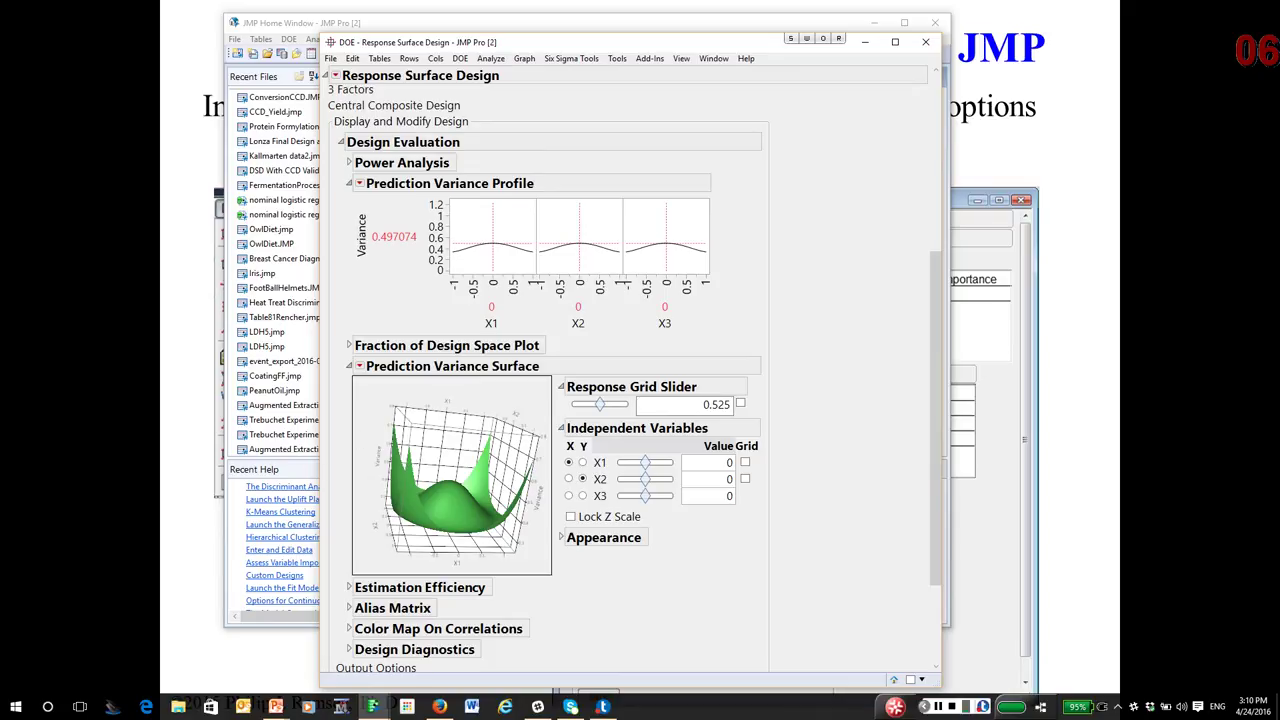
mouse_move(433, 447)
left_mouse_down()
mouse_move(427, 478)
mouse_move(432, 442)
left_mouse_up()
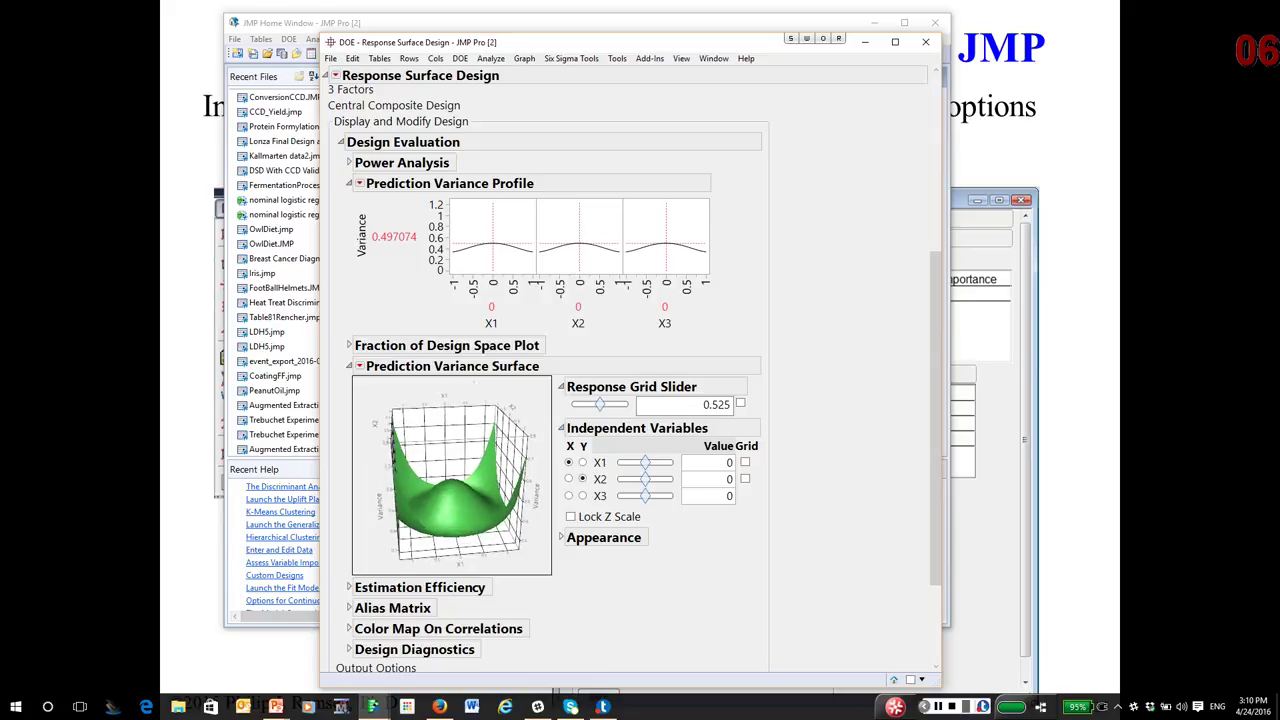
left_click_drag(516, 541, 375, 462)
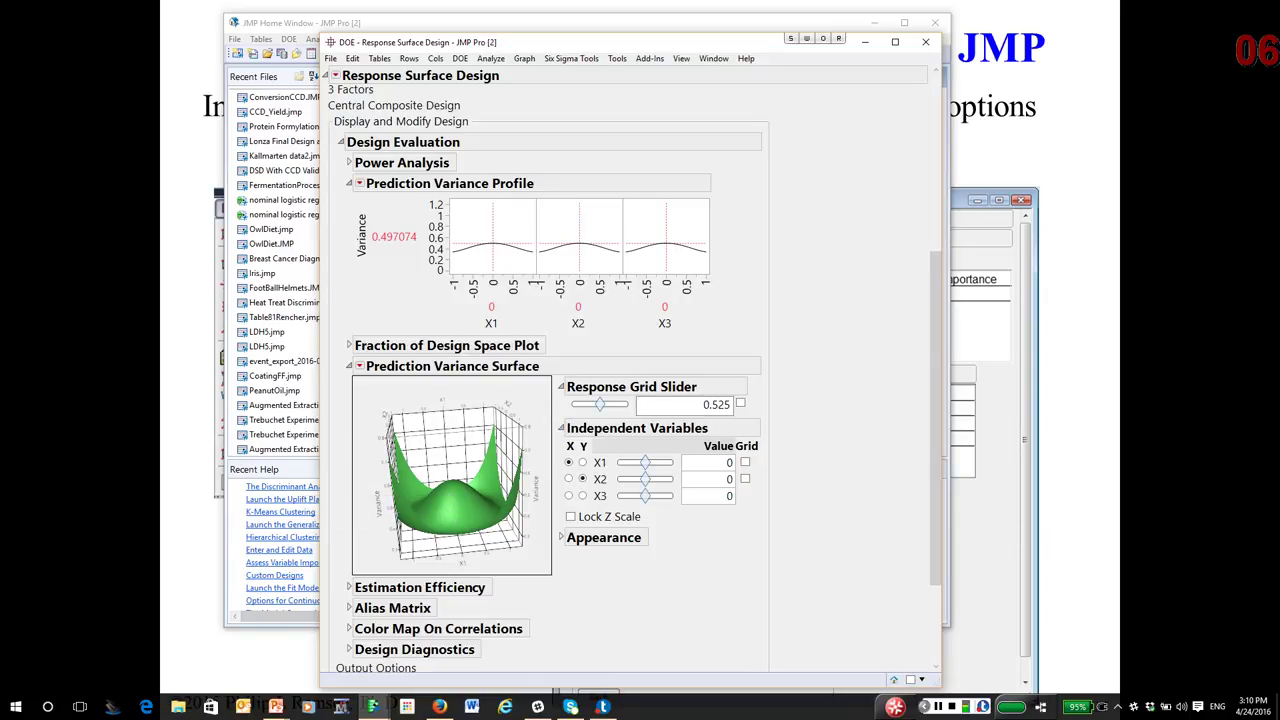
- Expand the Fraction of Design Space Plot to examine the prediction variance across the design space
scroll(630, 380, "up", 4)
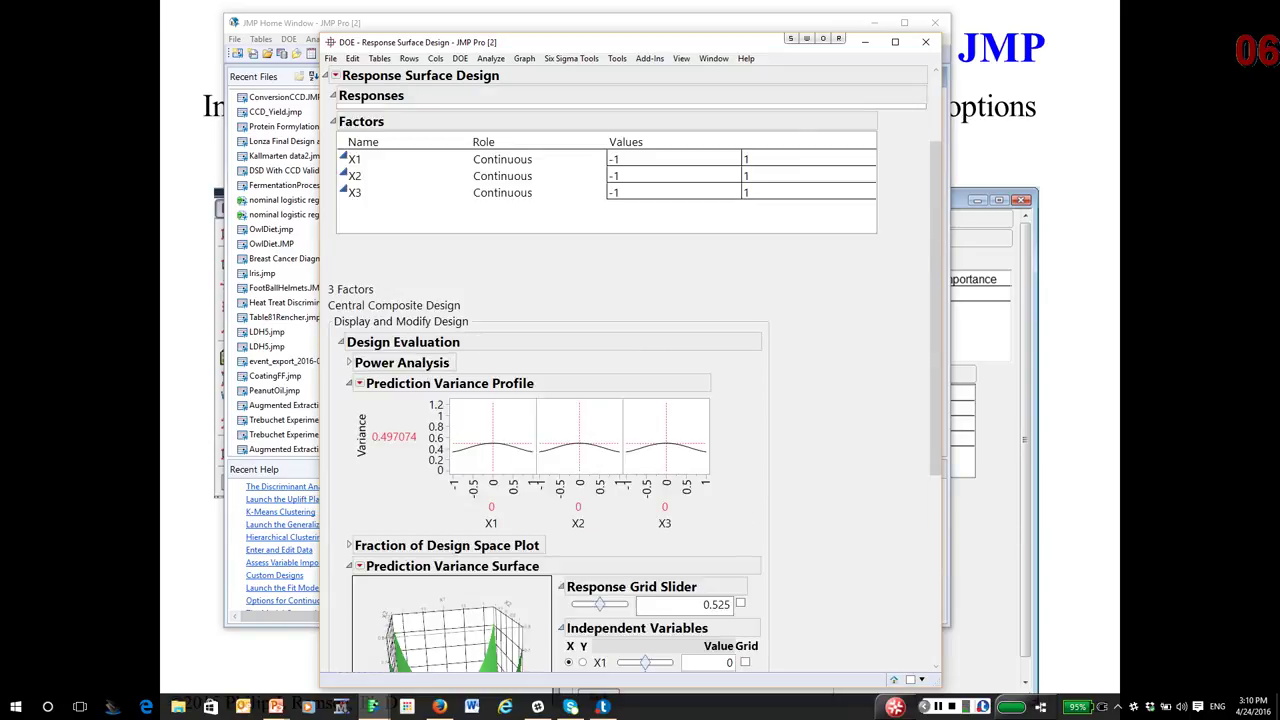
scroll(630, 380, "down", 3)
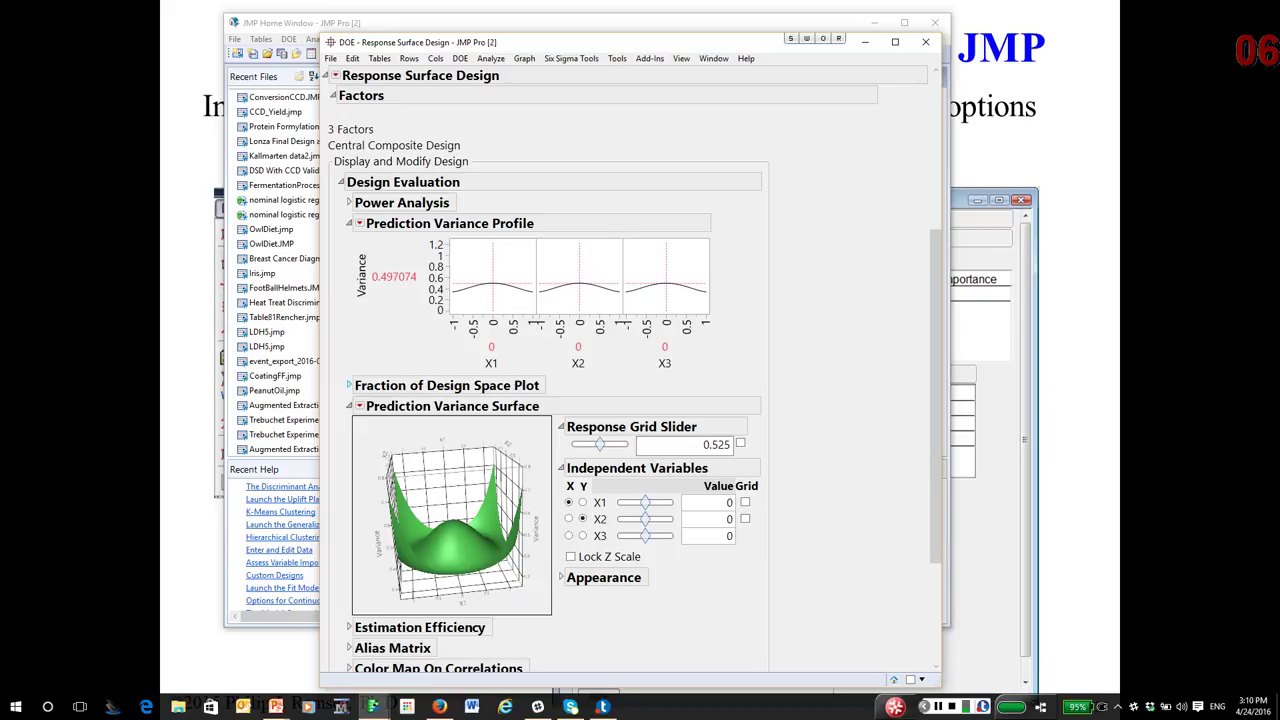
left_click(349, 385)
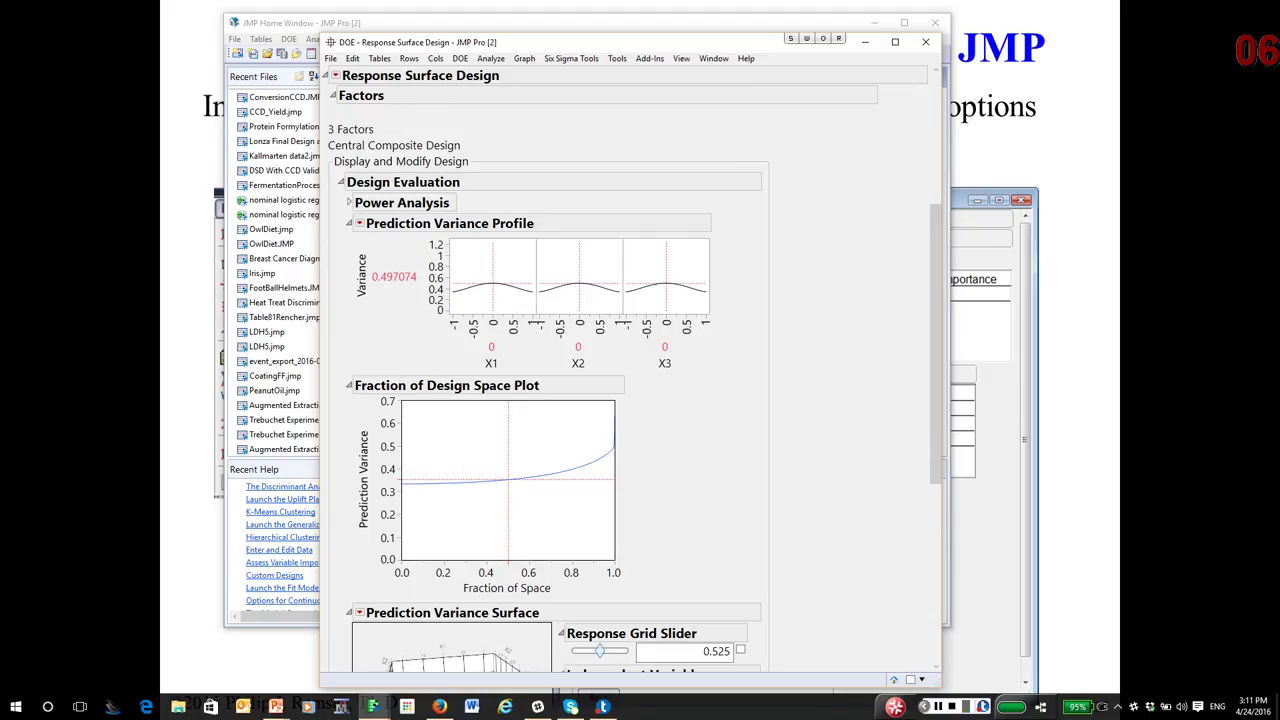
- Customize the curve in the Fraction of Design Space Plot to an orange line with width 2
scroll(630, 380, "down", 5)
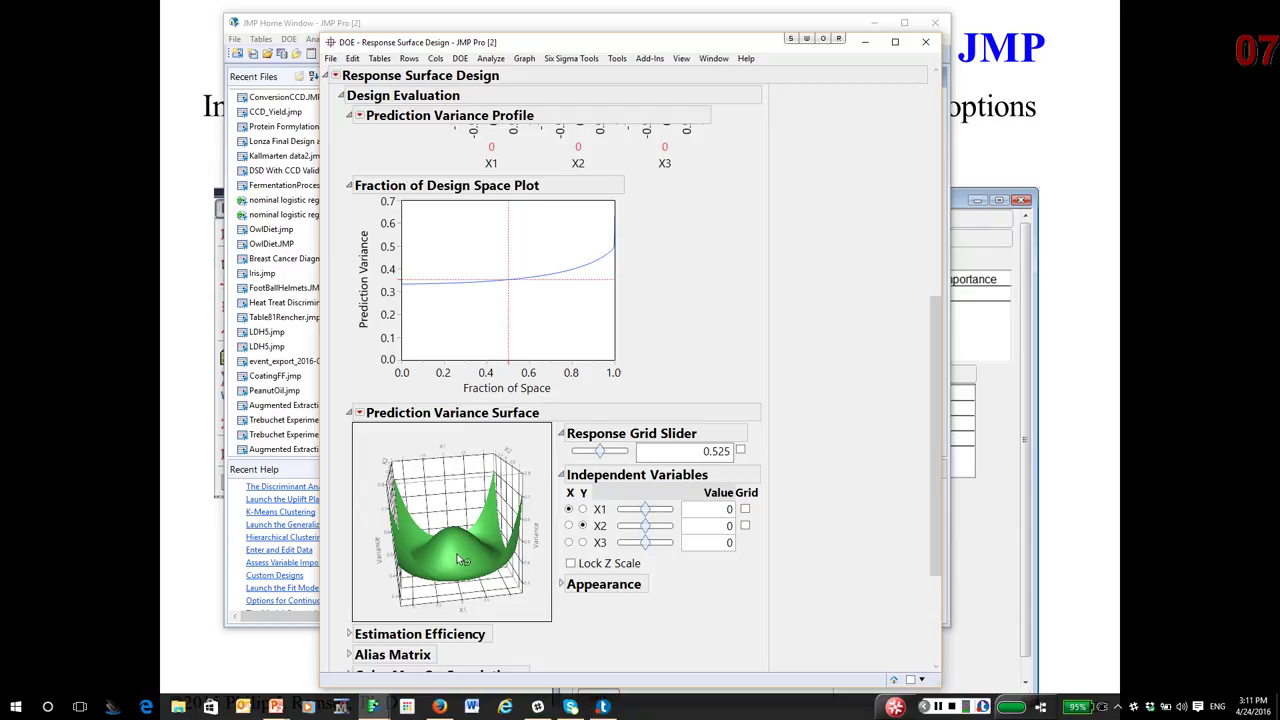
right_click(538, 294)
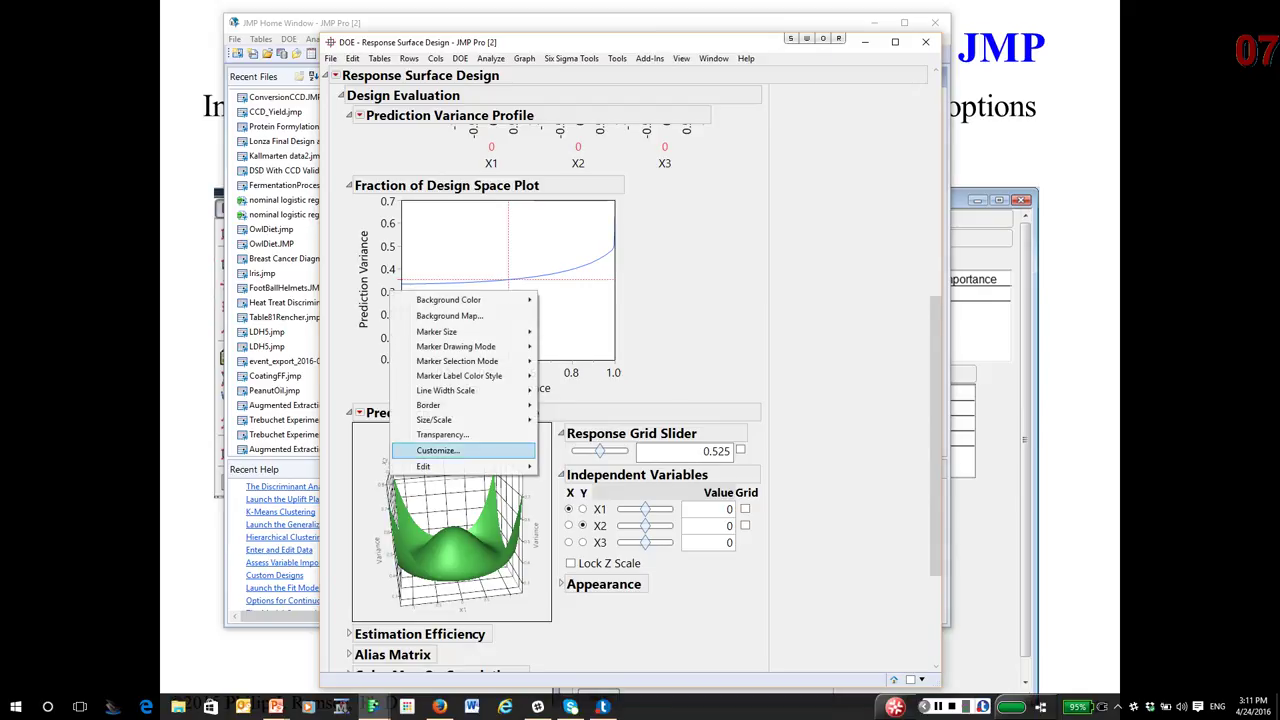
left_click(500, 450)
left_click(402, 130)
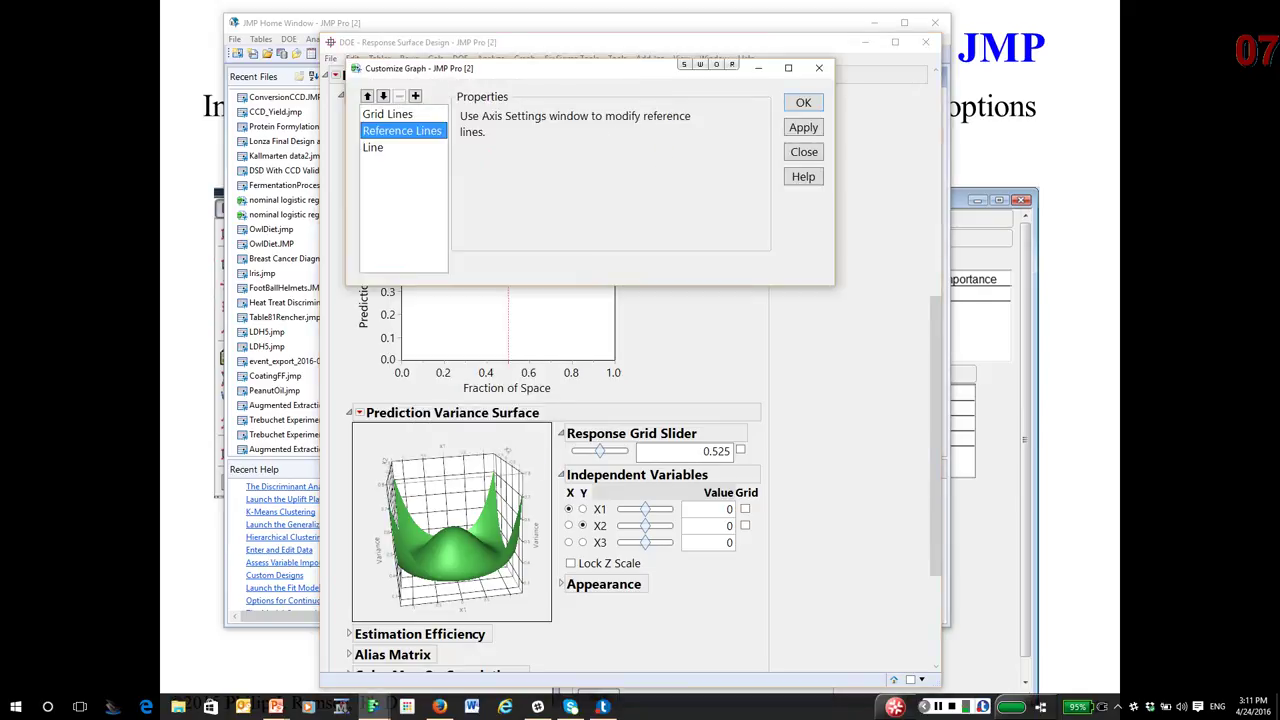
left_click(402, 147)
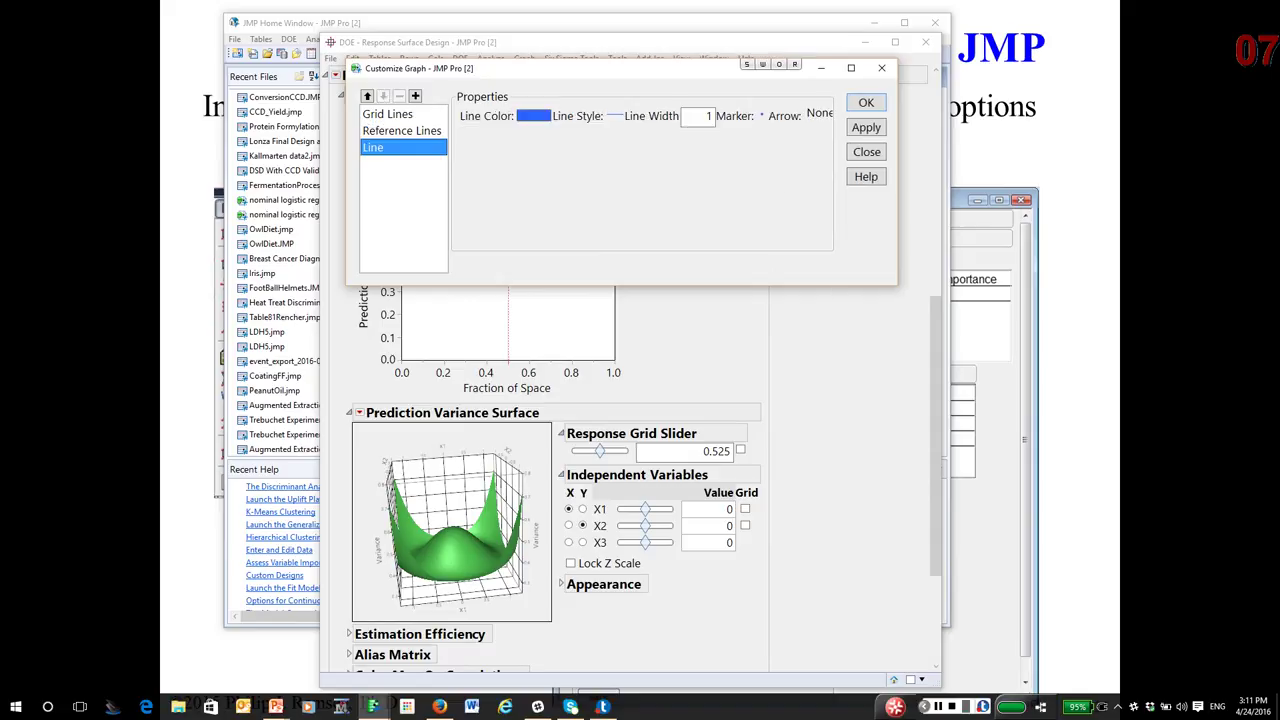
left_click(533, 115)
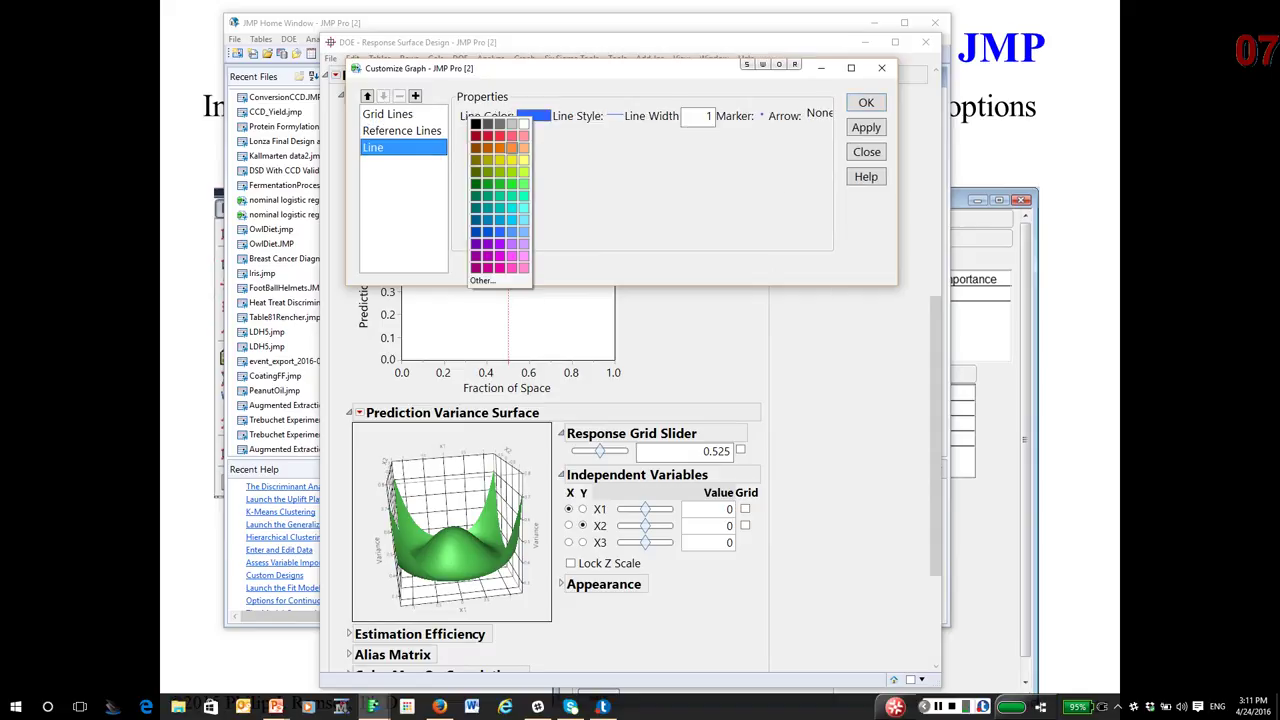
left_click(508, 147)
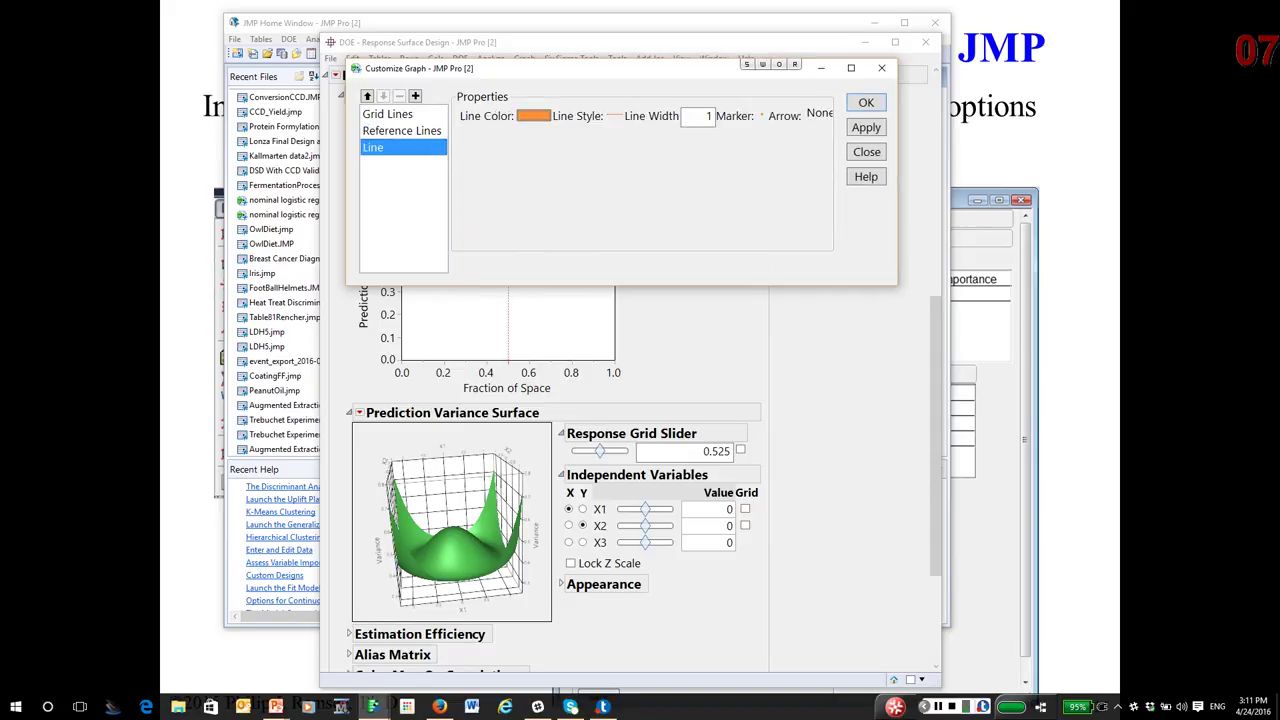
left_click(699, 117)
type("2")
left_click(866, 127)
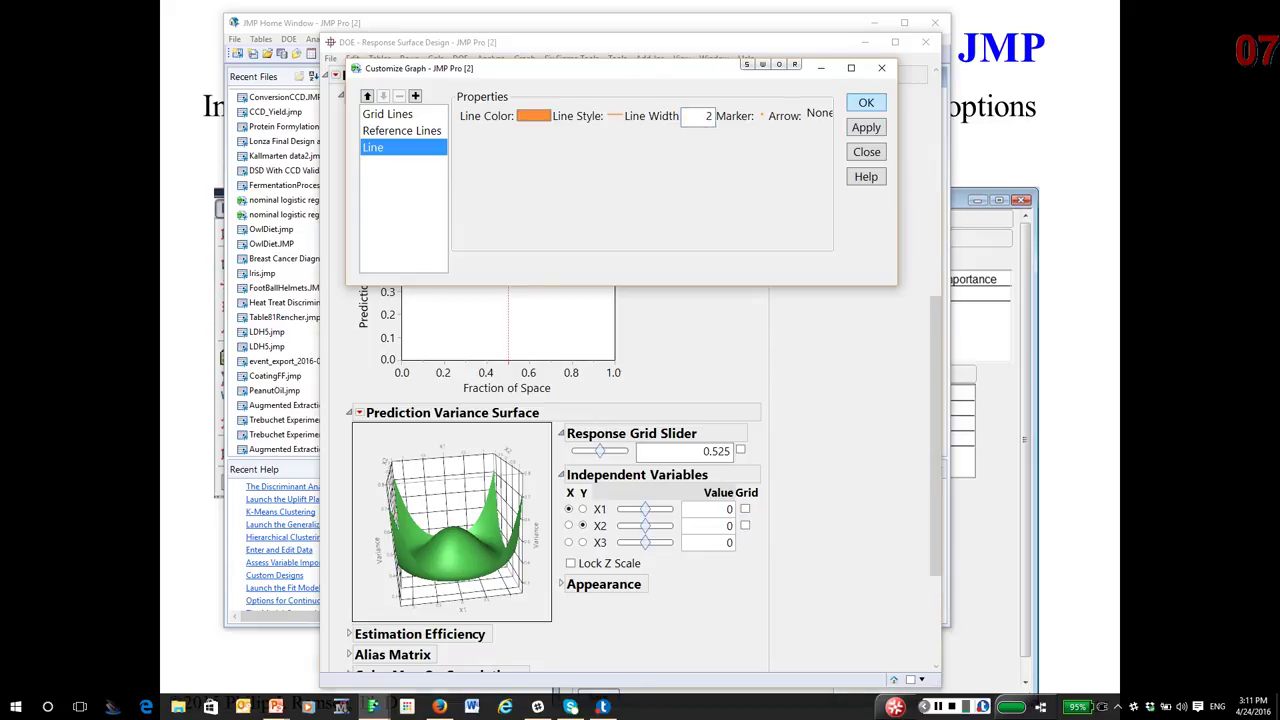
key("Return")
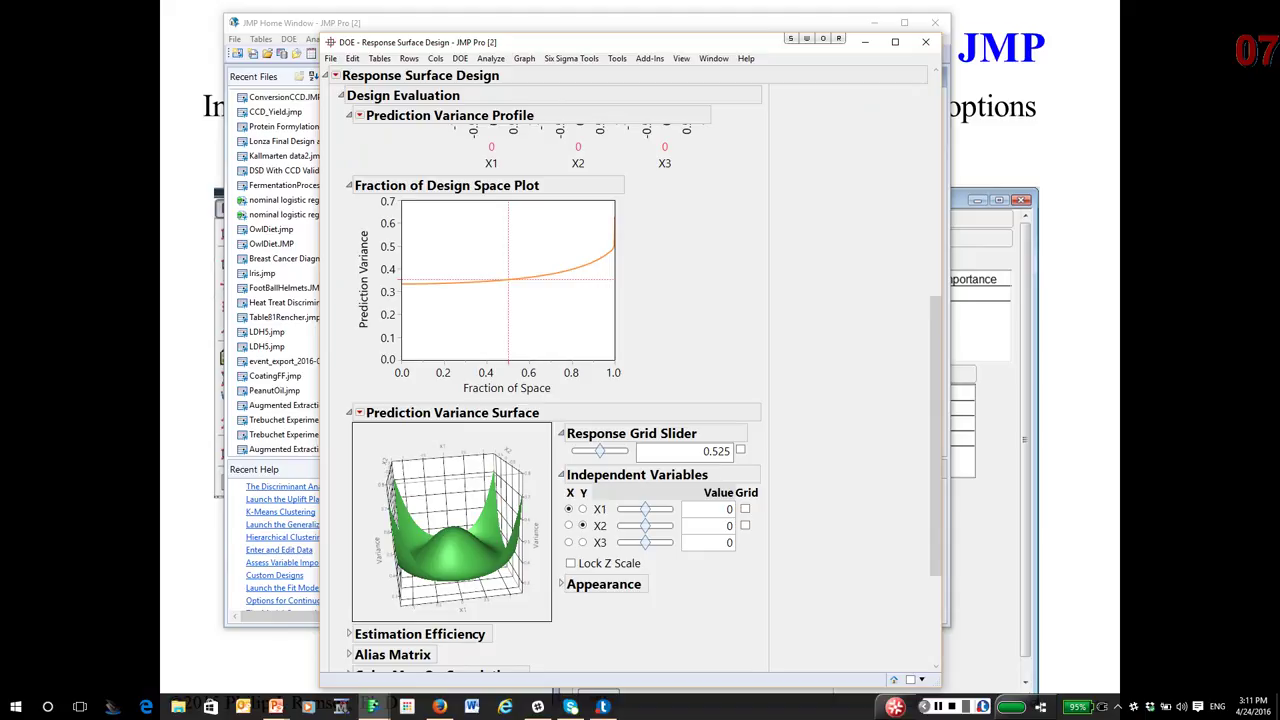
- Copy the frame contents of the Fraction of Design Space Plot
right_click(452, 243)
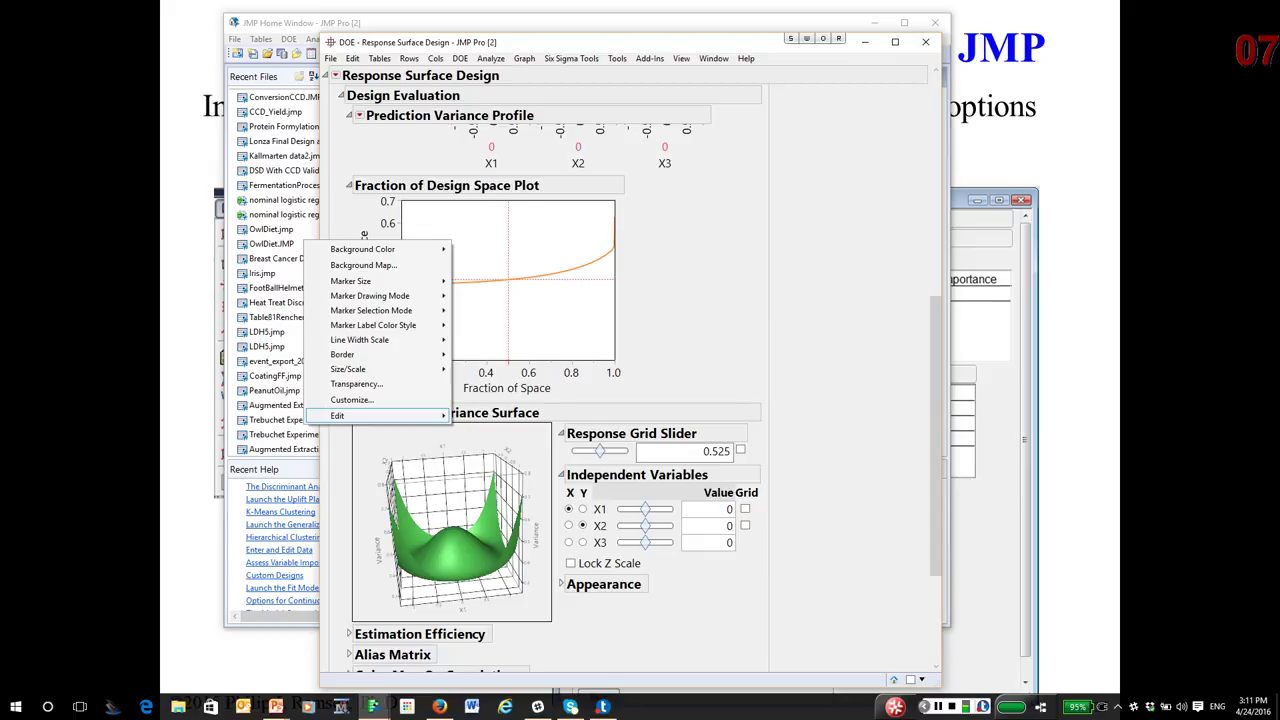
mouse_move(380, 415)
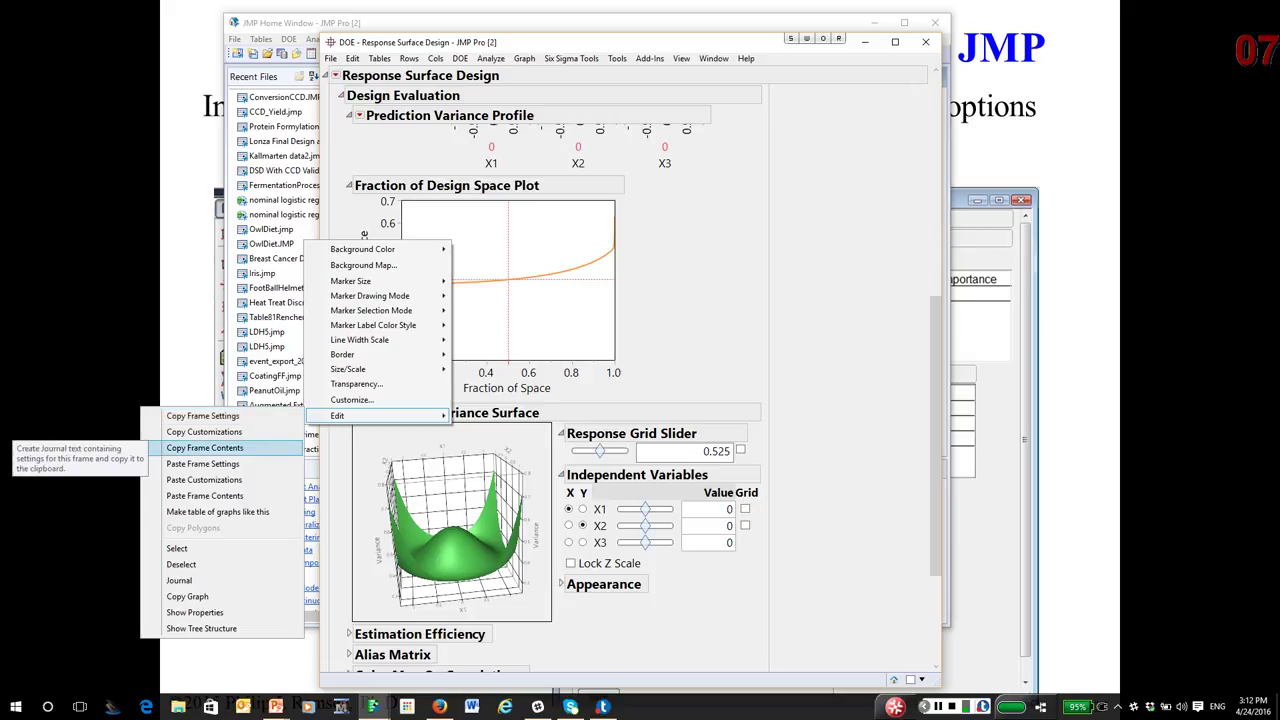
left_click(205, 447)
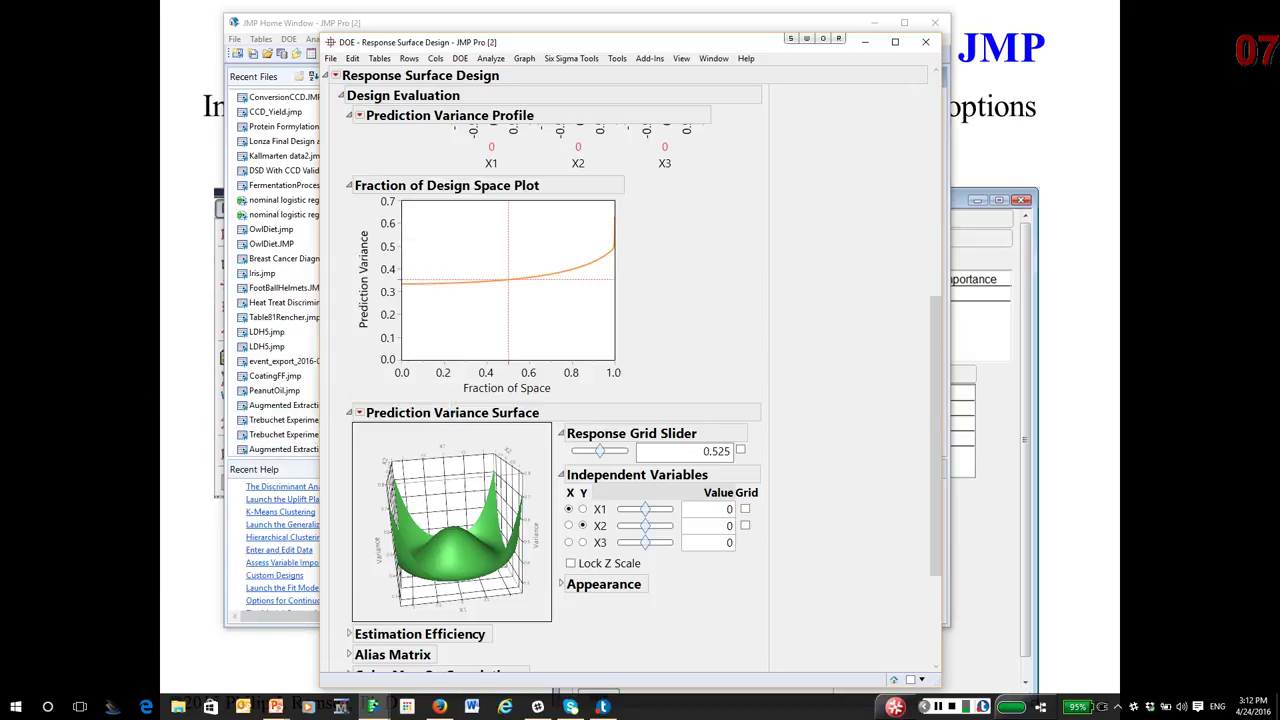
- Set the number of center points to 5 in the output options and check the evaluation plots for an update
scroll(549, 444, "down", 3)
scroll(635, 398, "down", 2)
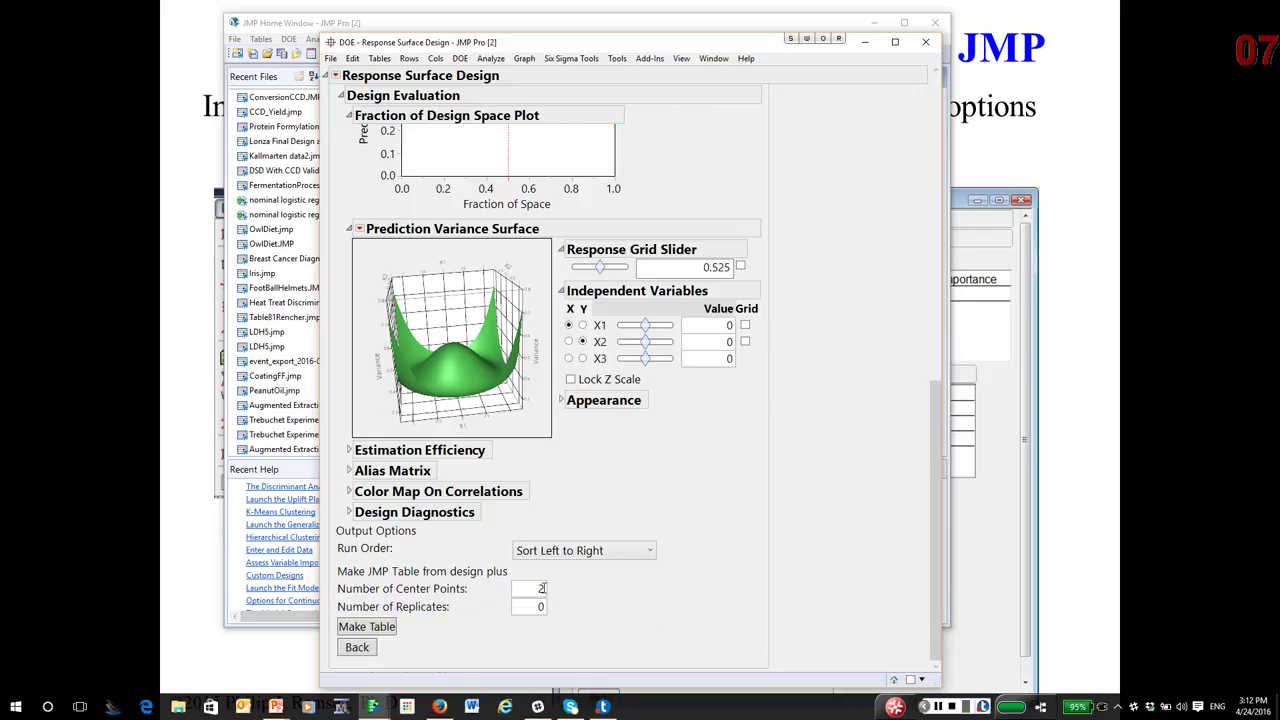
left_click(543, 588)
type("5")
key("Return")
scroll(630, 400, "up", 3)
scroll(630, 400, "up", 3)
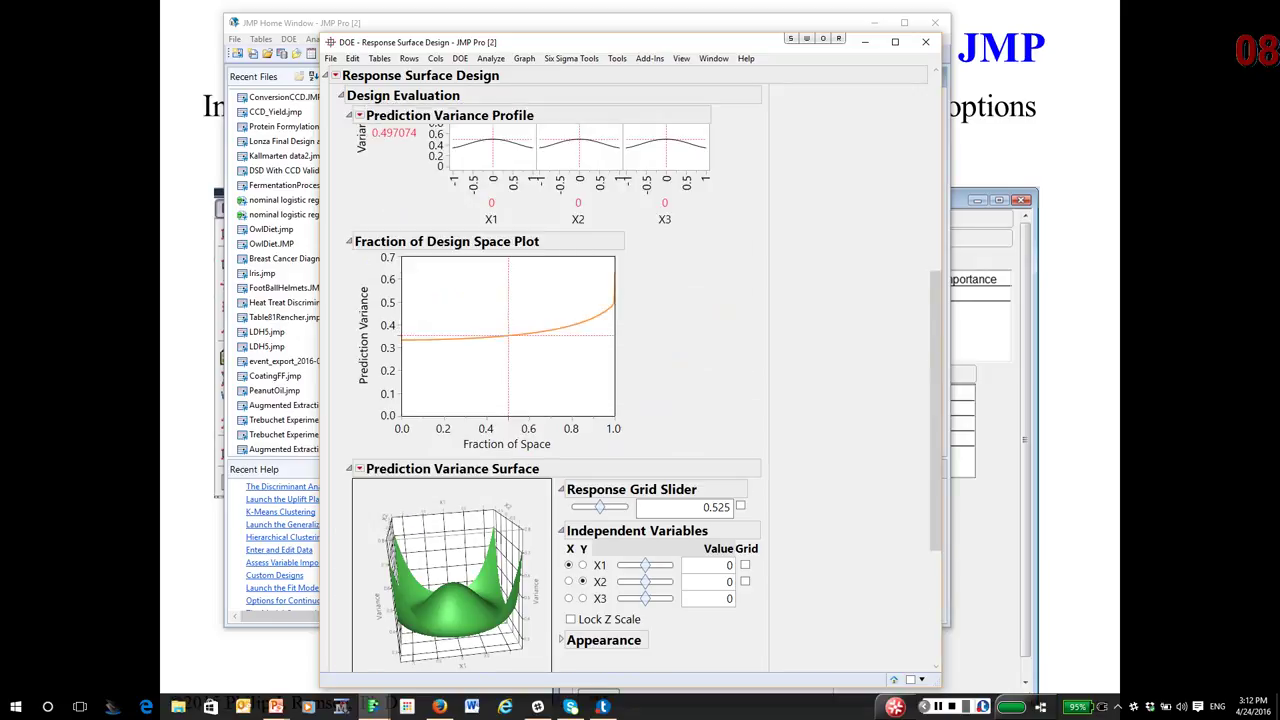
- Collapse the Prediction Variance Surface, Fraction of Design Space Plot and Prediction Variance Profile in the design evaluation
left_click(349, 468)
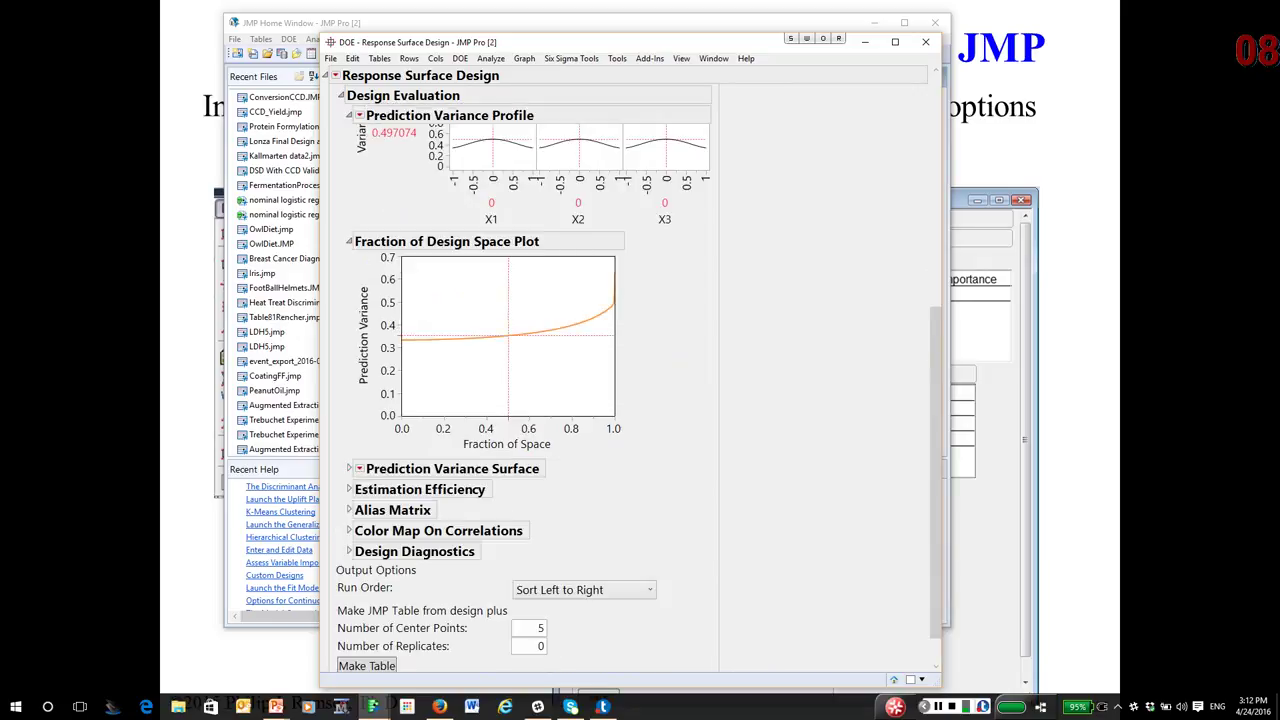
left_click(349, 241)
scroll(630, 400, "up", 3)
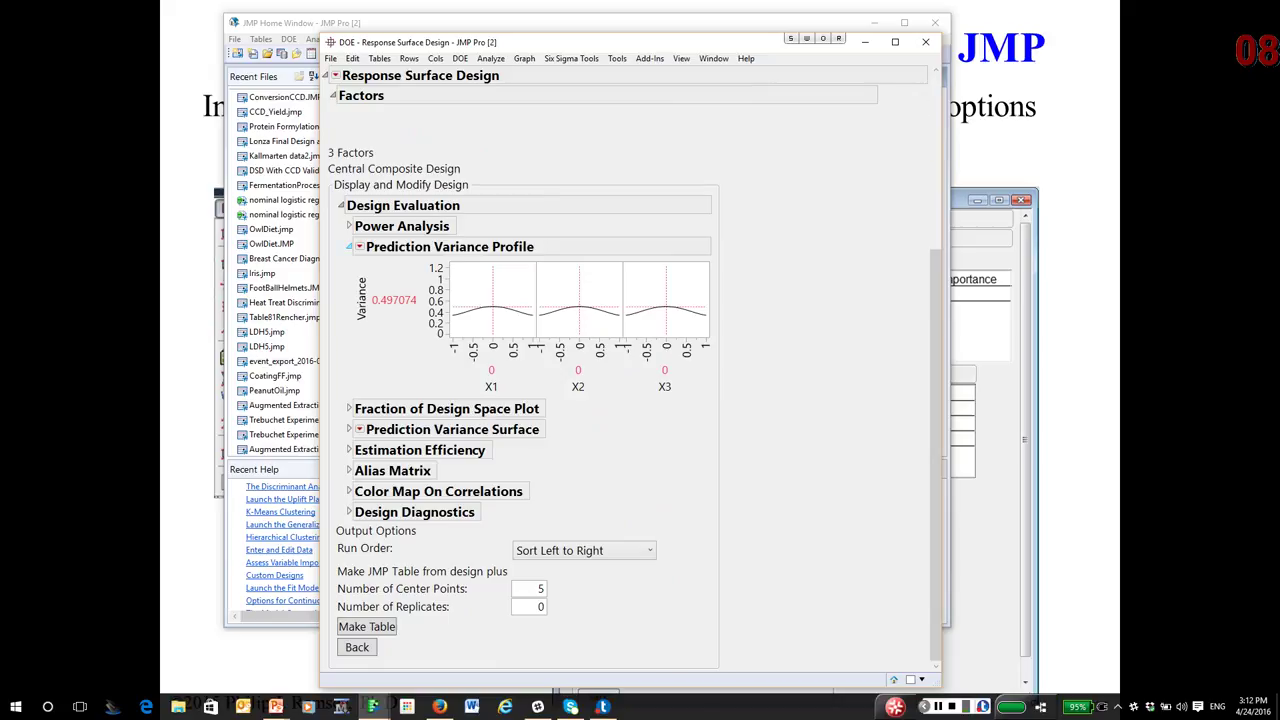
left_click(349, 246)
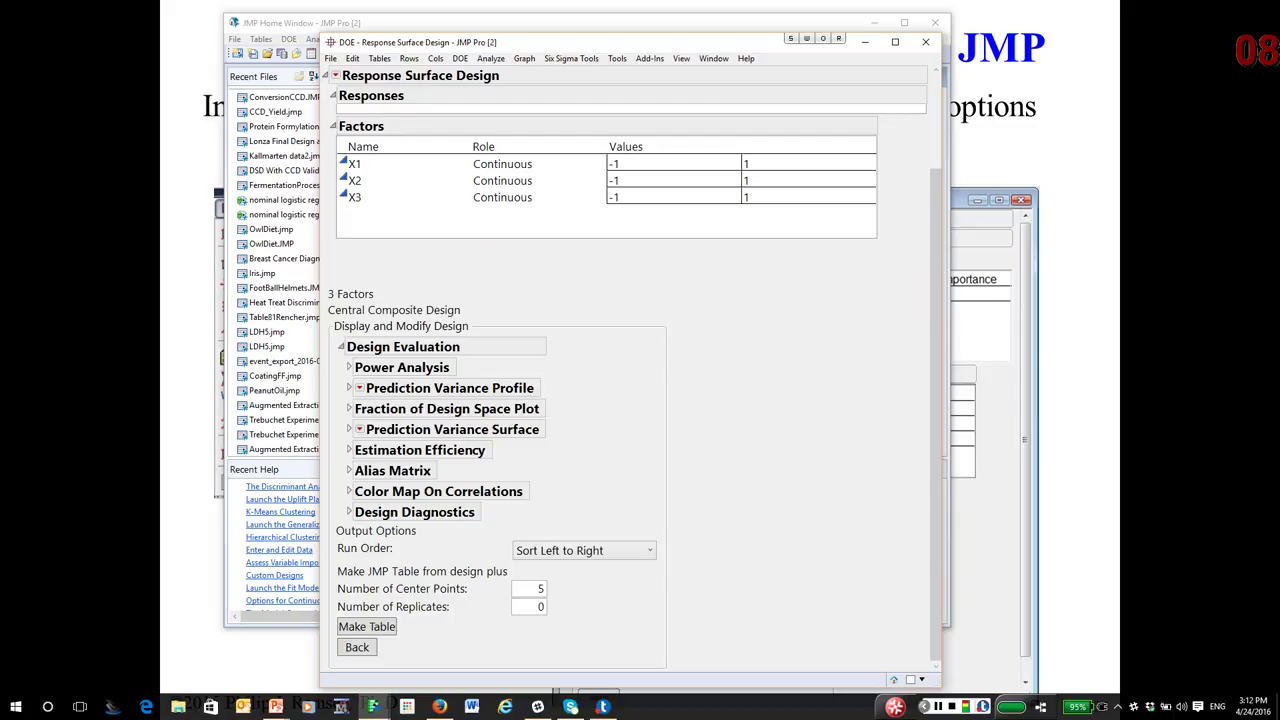
left_click(349, 388)
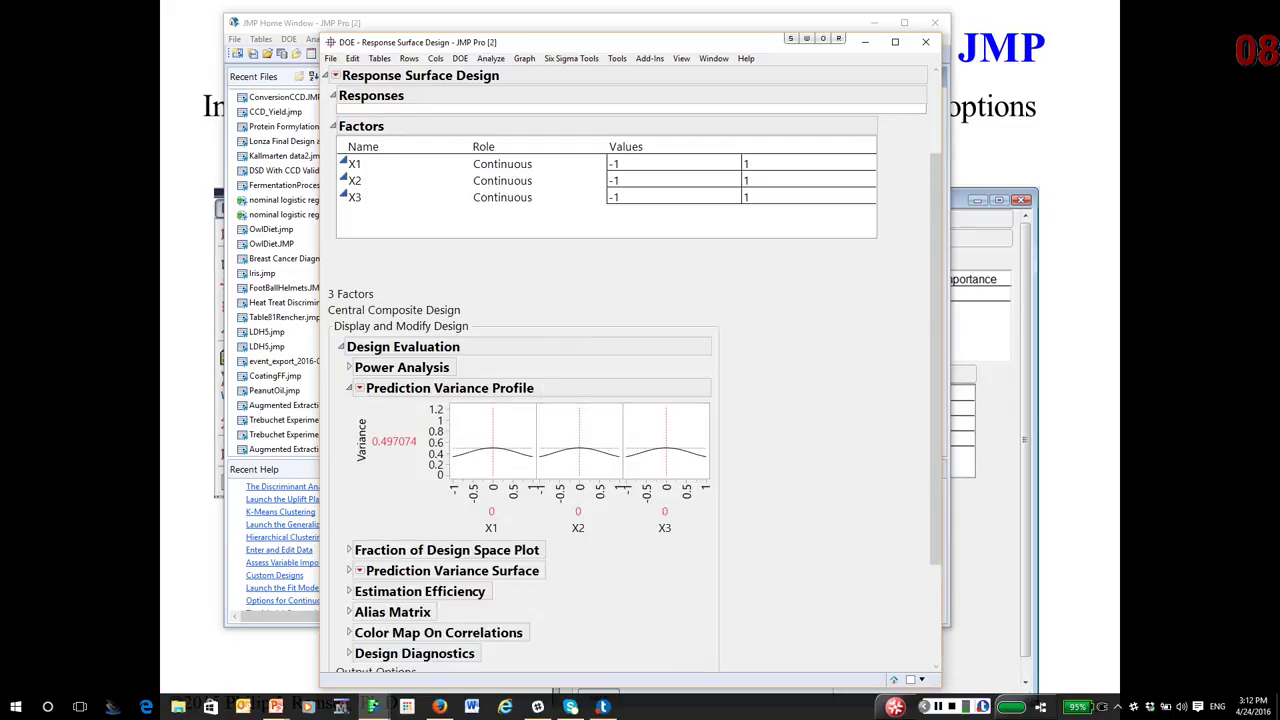
left_click(349, 388)
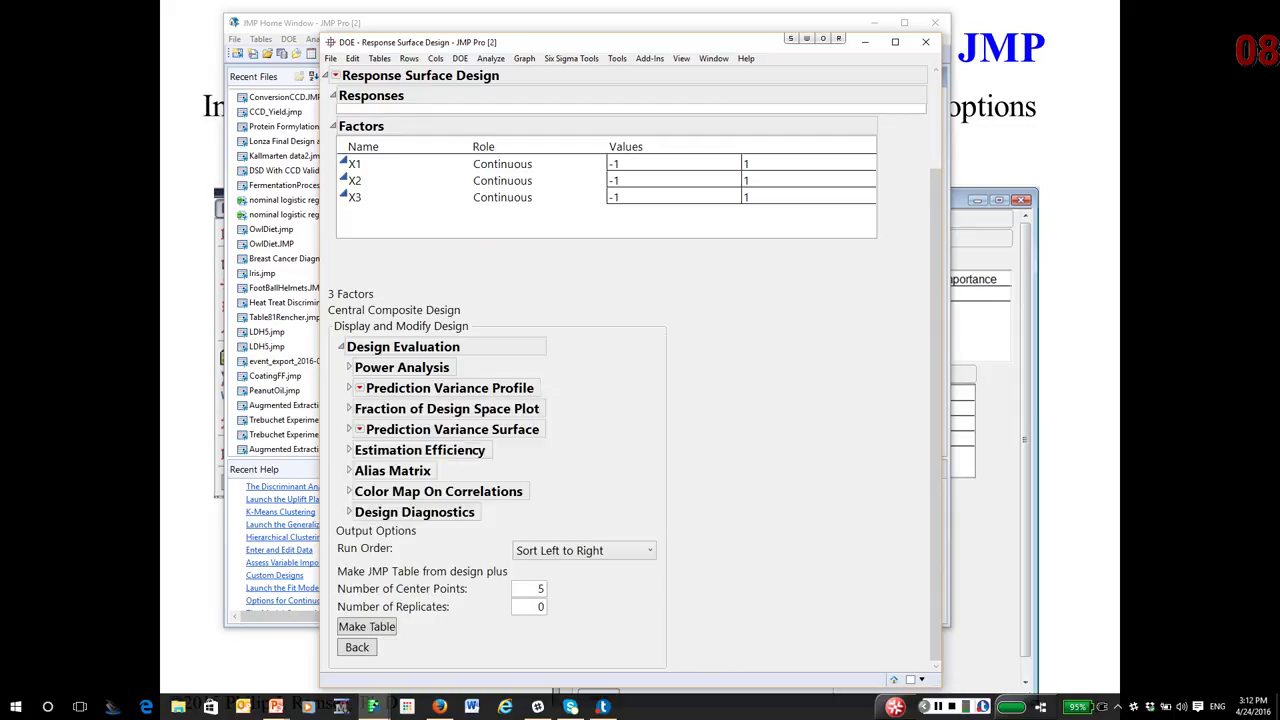
- Go back and try to recreate the Central Composite Design with 5 center points and a rotatable axial value, expanding its design evaluation
mouse_move(372, 706)
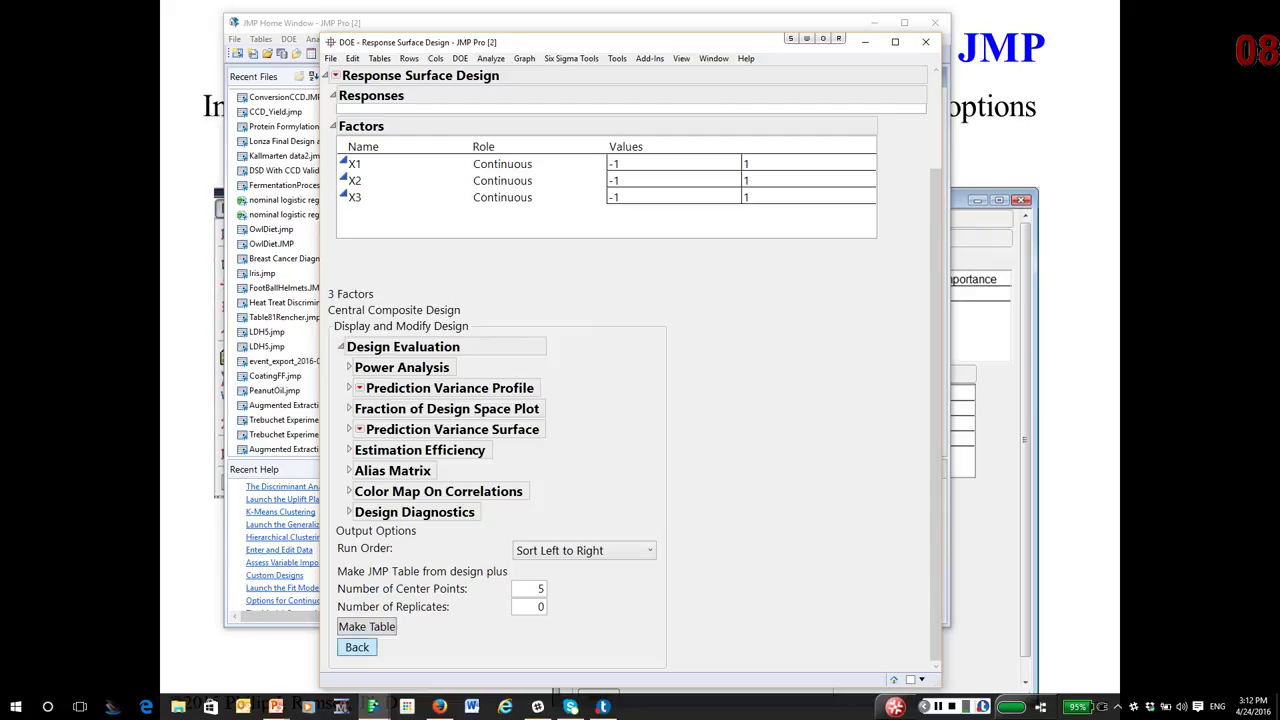
left_click(357, 647)
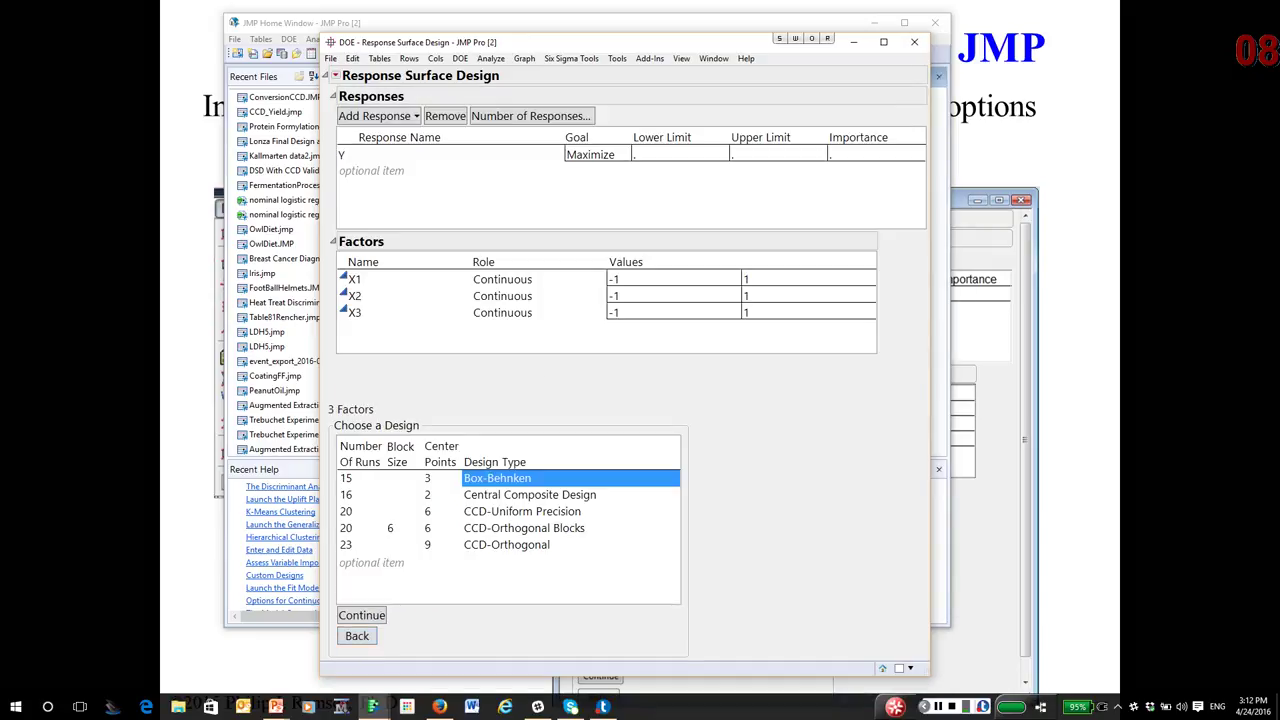
left_click(529, 494)
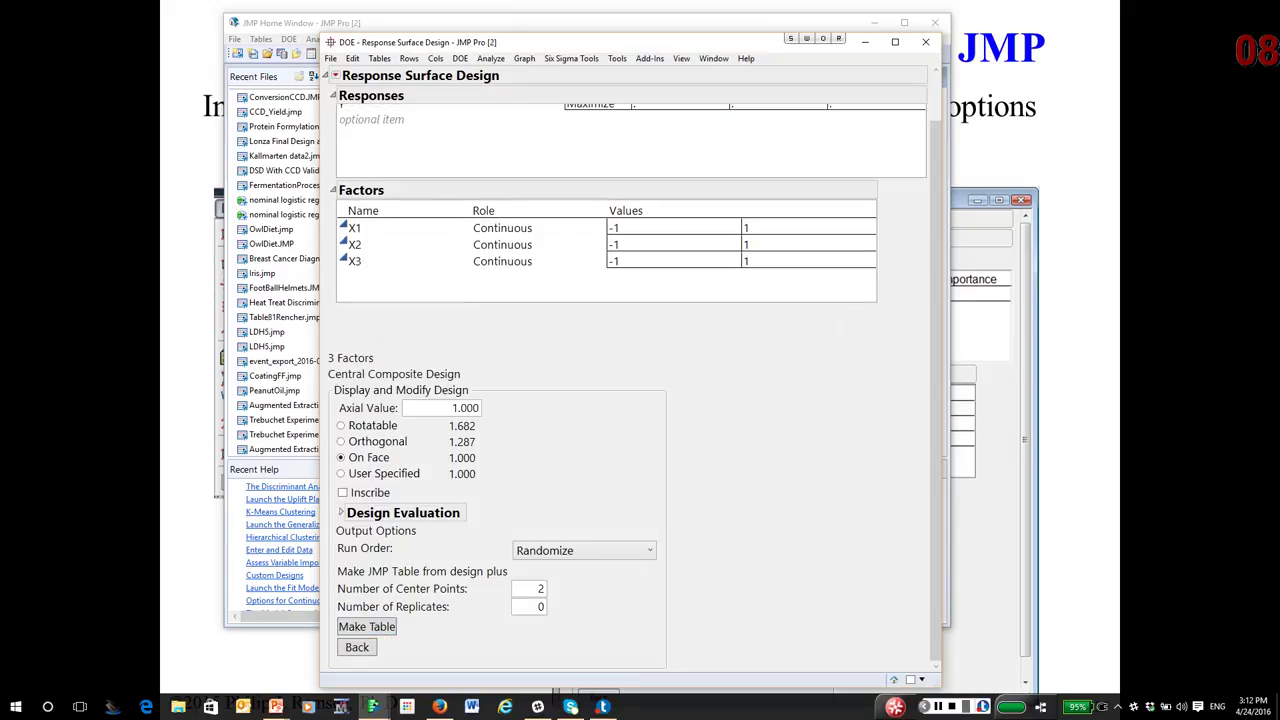
double_click(539, 587)
type("5")
left_click(590, 598)
left_click(341, 425)
left_click(341, 512)
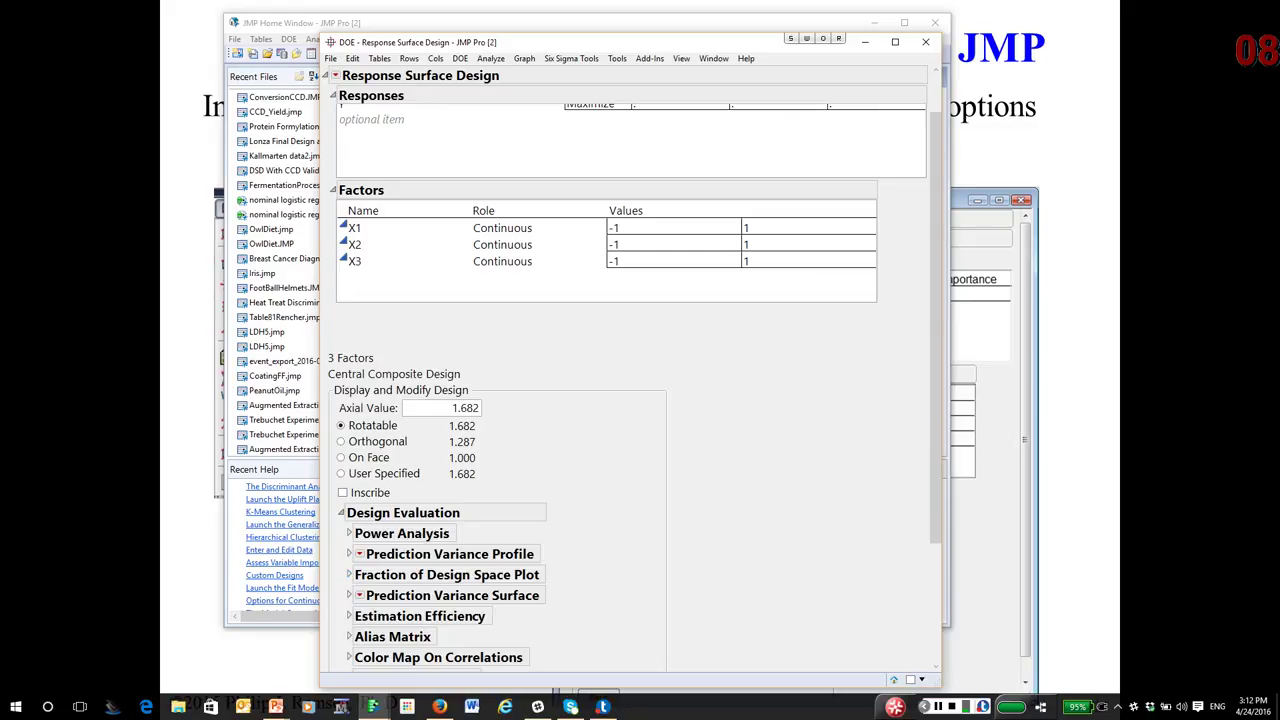
- Expand the Prediction Variance Surface and Prediction Variance Profile of the rotatable design and check its number of center points
left_click(349, 595)
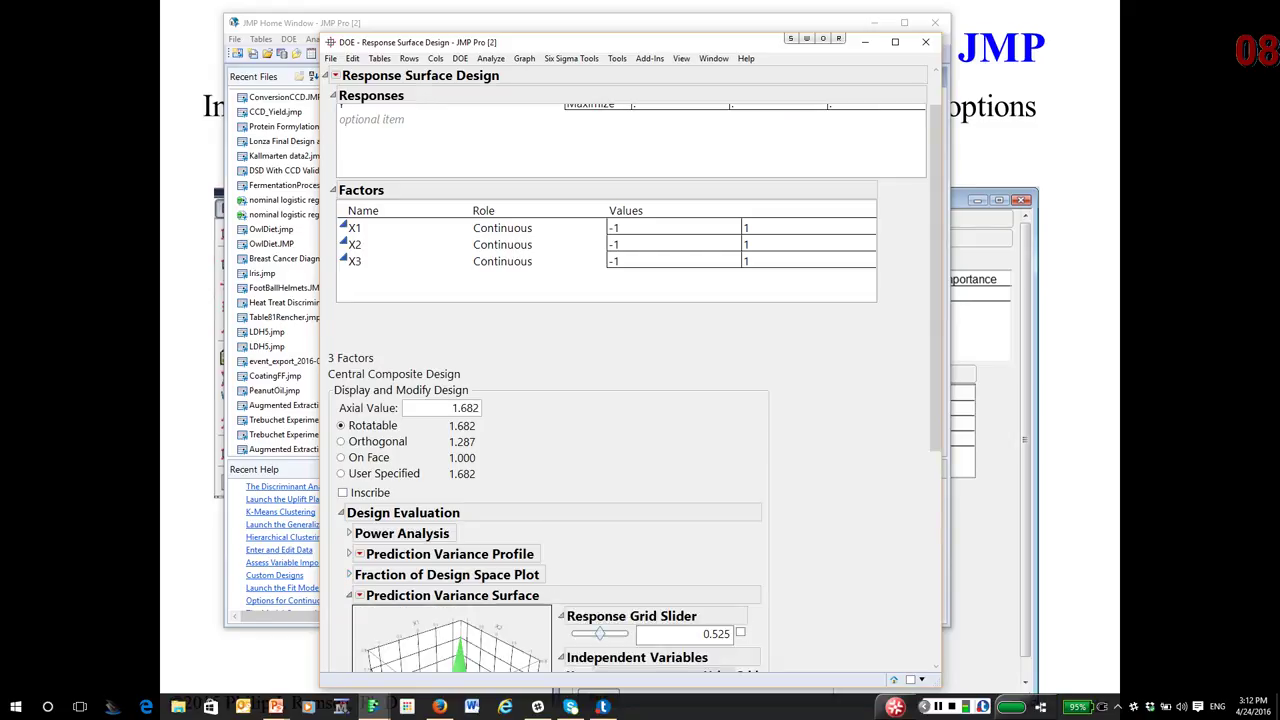
scroll(635, 376, "down", 3)
scroll(545, 410, "down", 3)
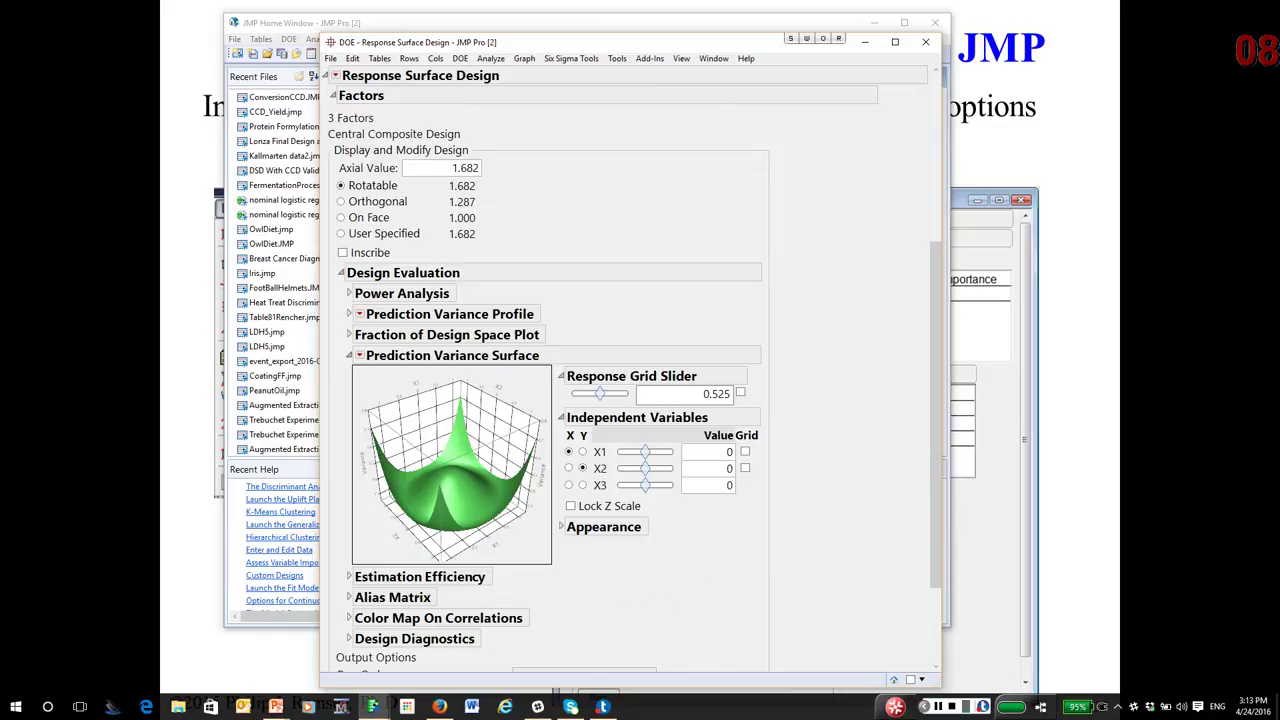
left_click(349, 314)
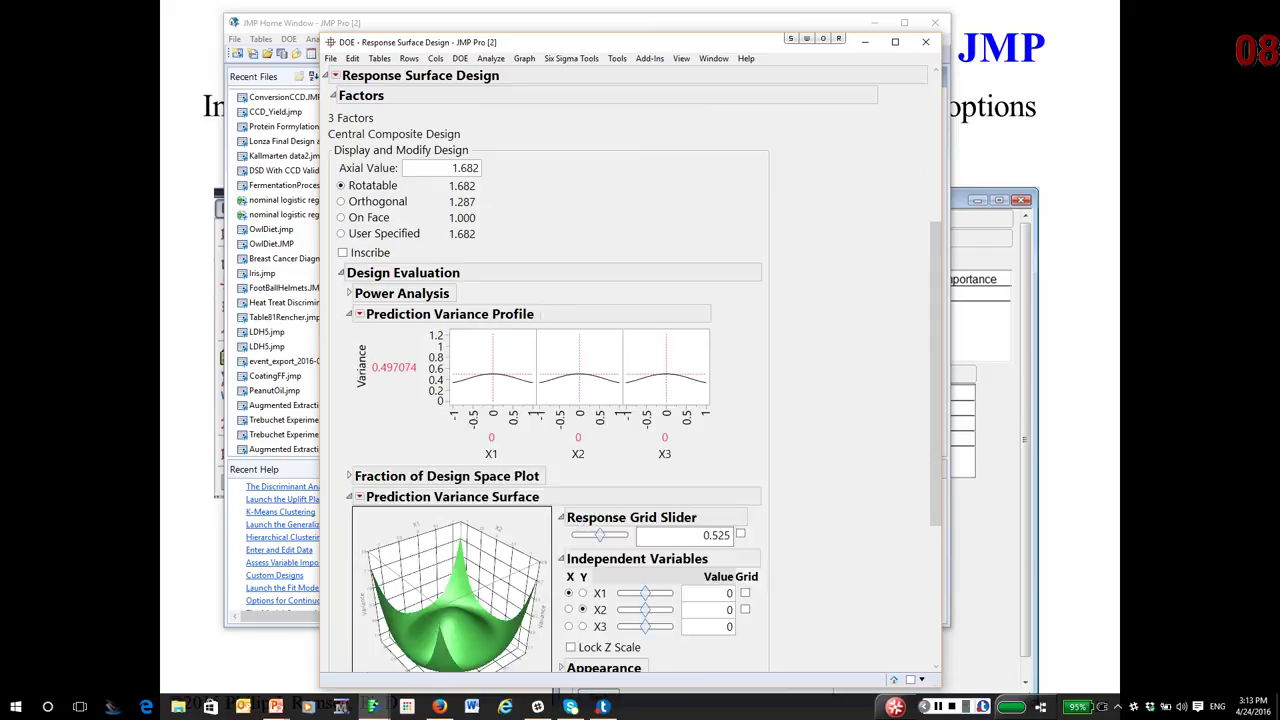
scroll(630, 400, "down", 3)
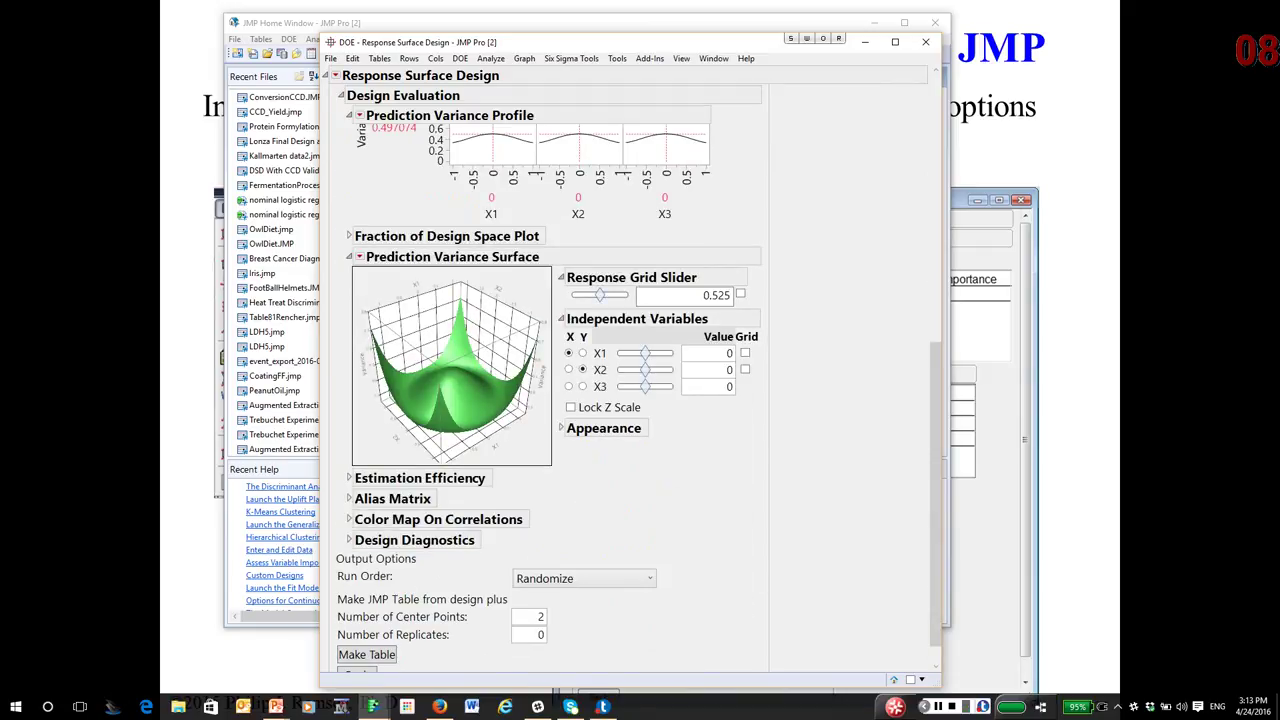
scroll(635, 400, "down", 1)
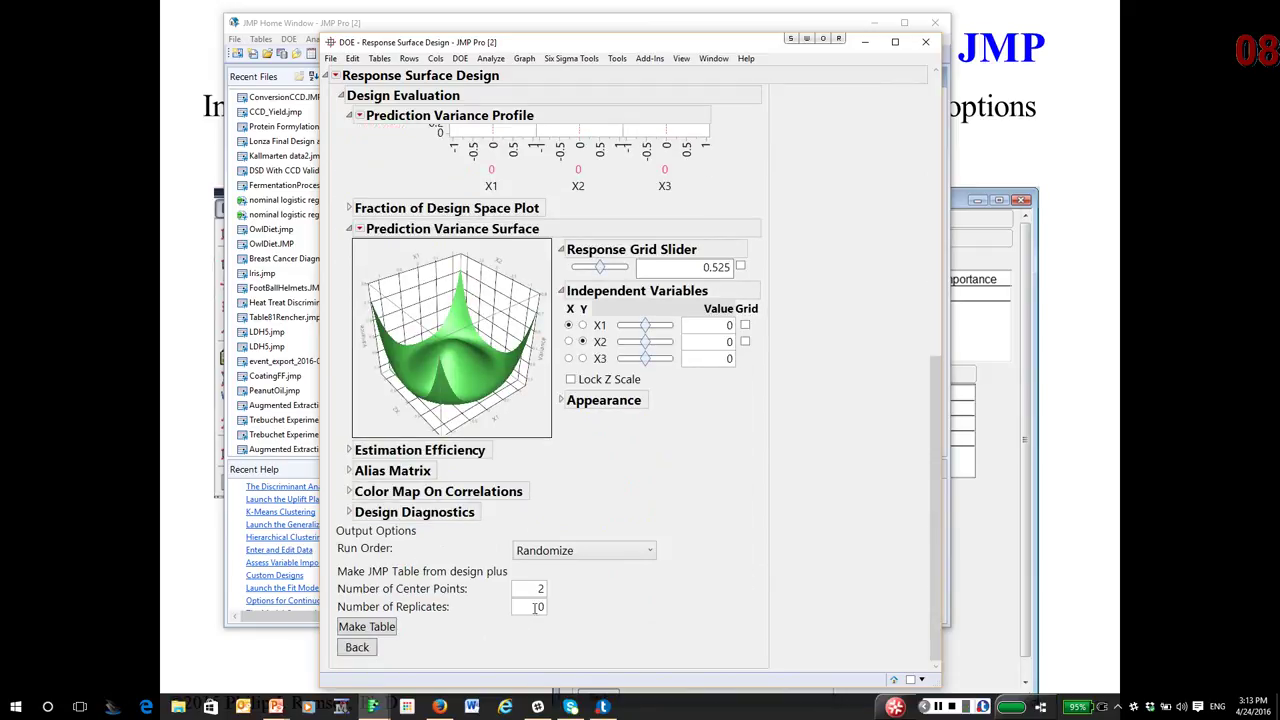
- Return to the list of design choices and generate the Central Composite Design again
left_click(530, 591)
key("Return")
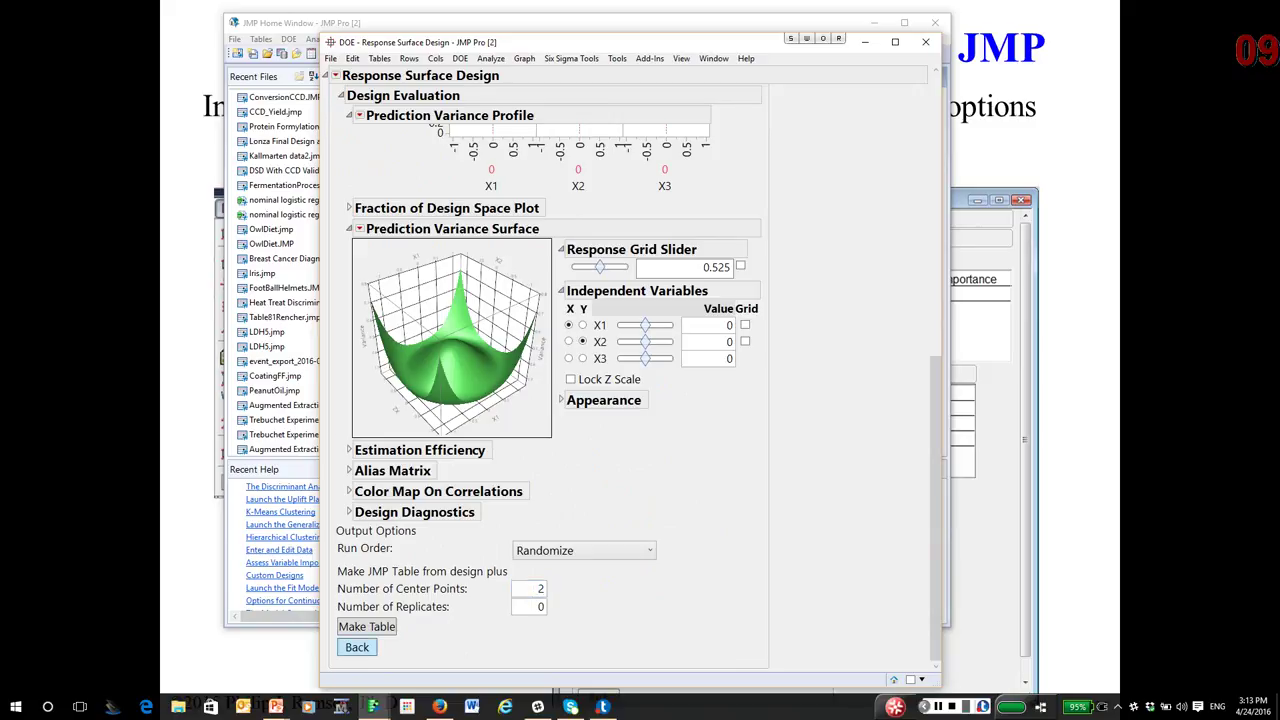
left_click(356, 647)
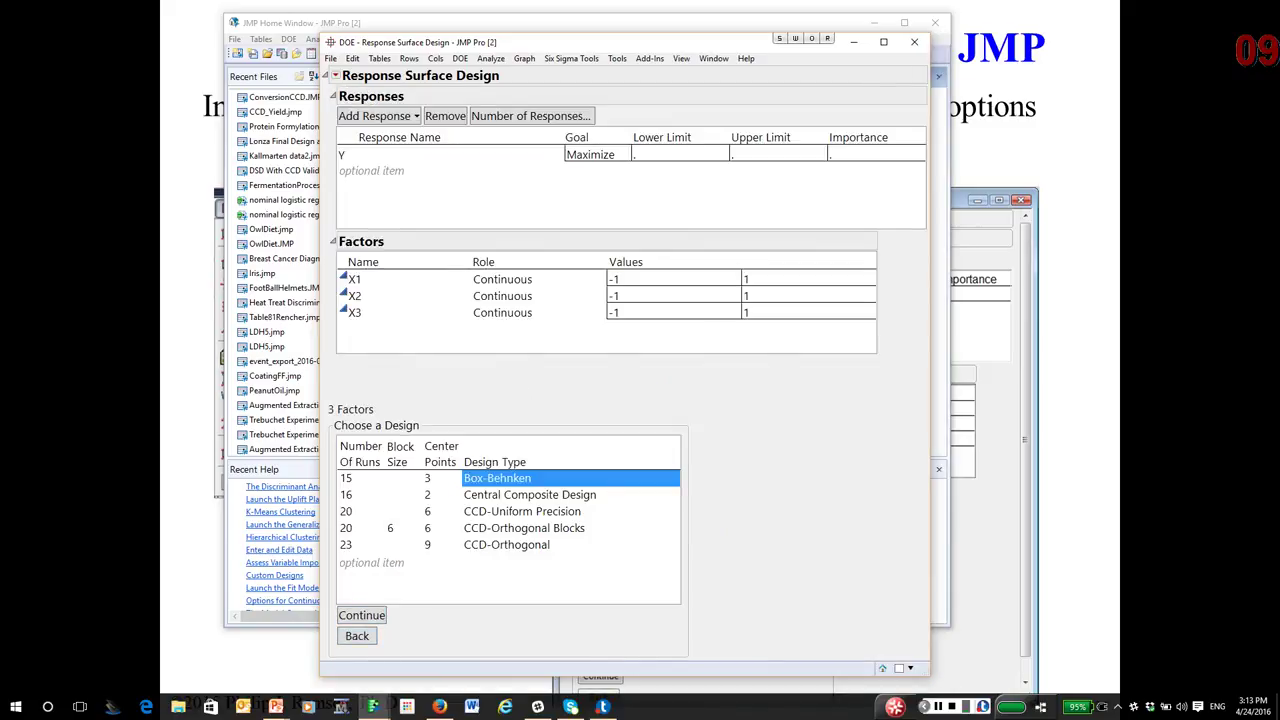
left_click(529, 494)
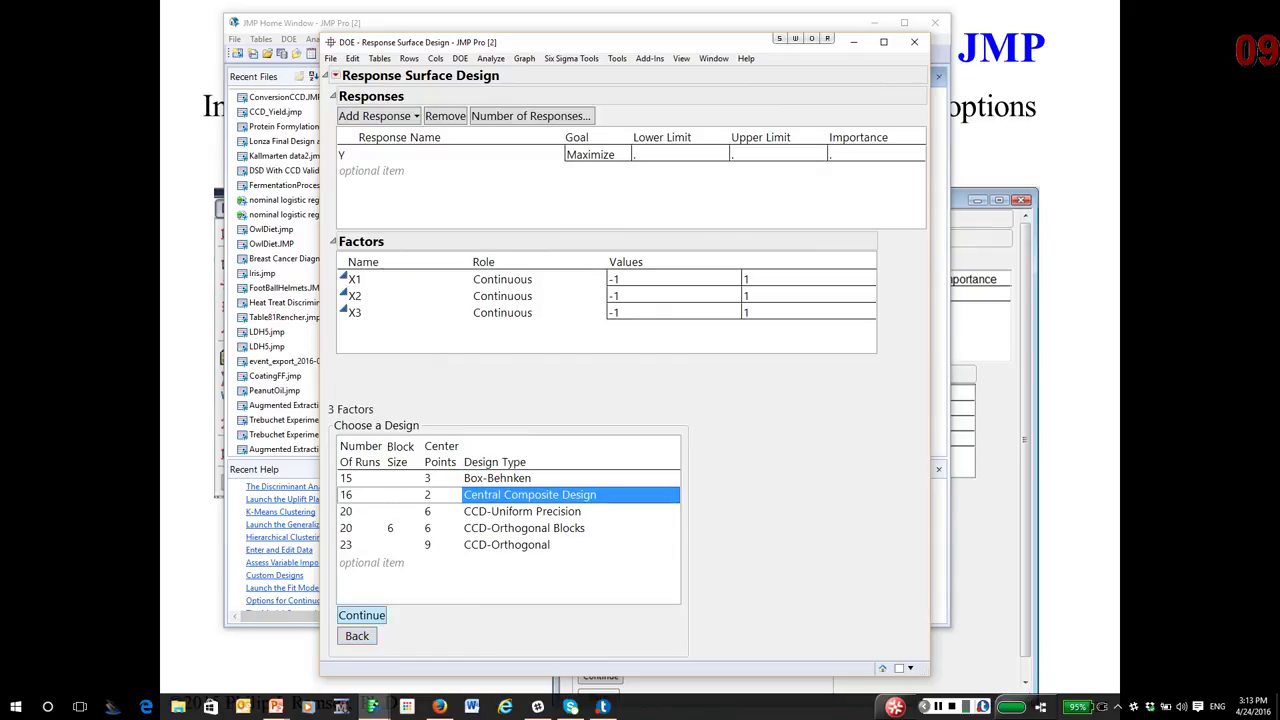
left_click(361, 615)
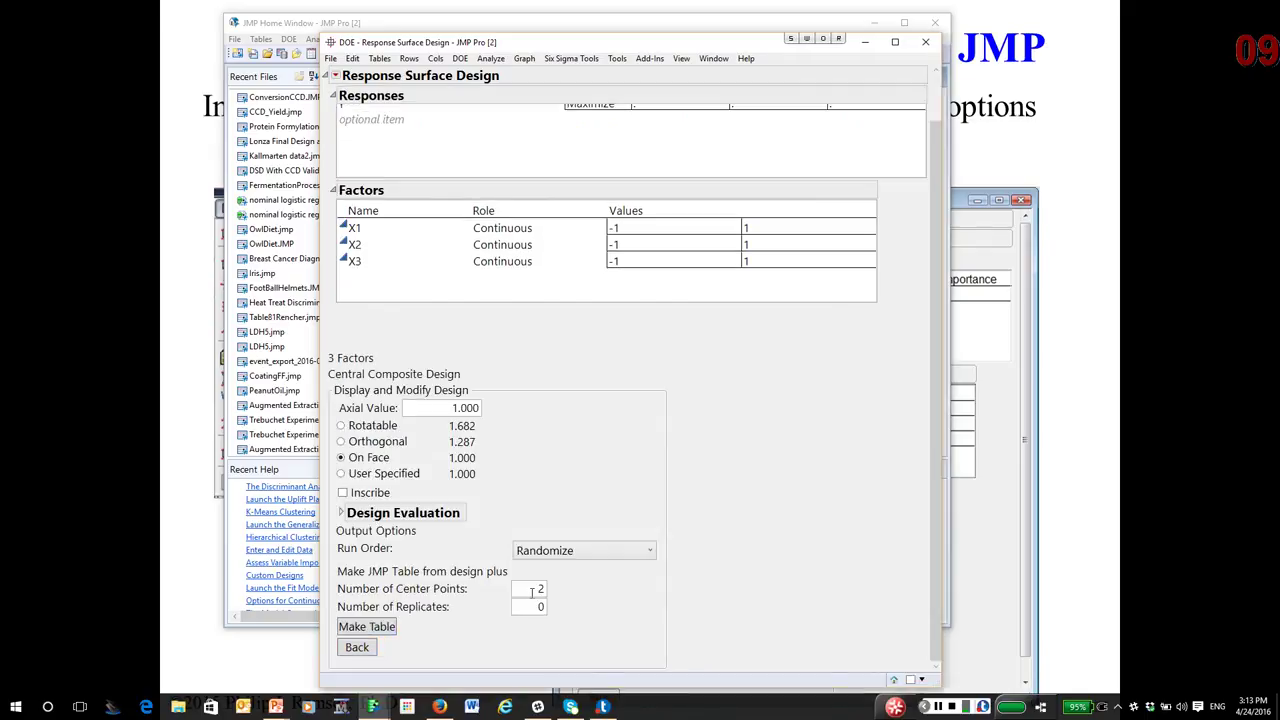
- Make the central composite design rotatable with an axial value of 1.682 and set the number of center points to 5
double_click(532, 591)
type("5")
key("Return")
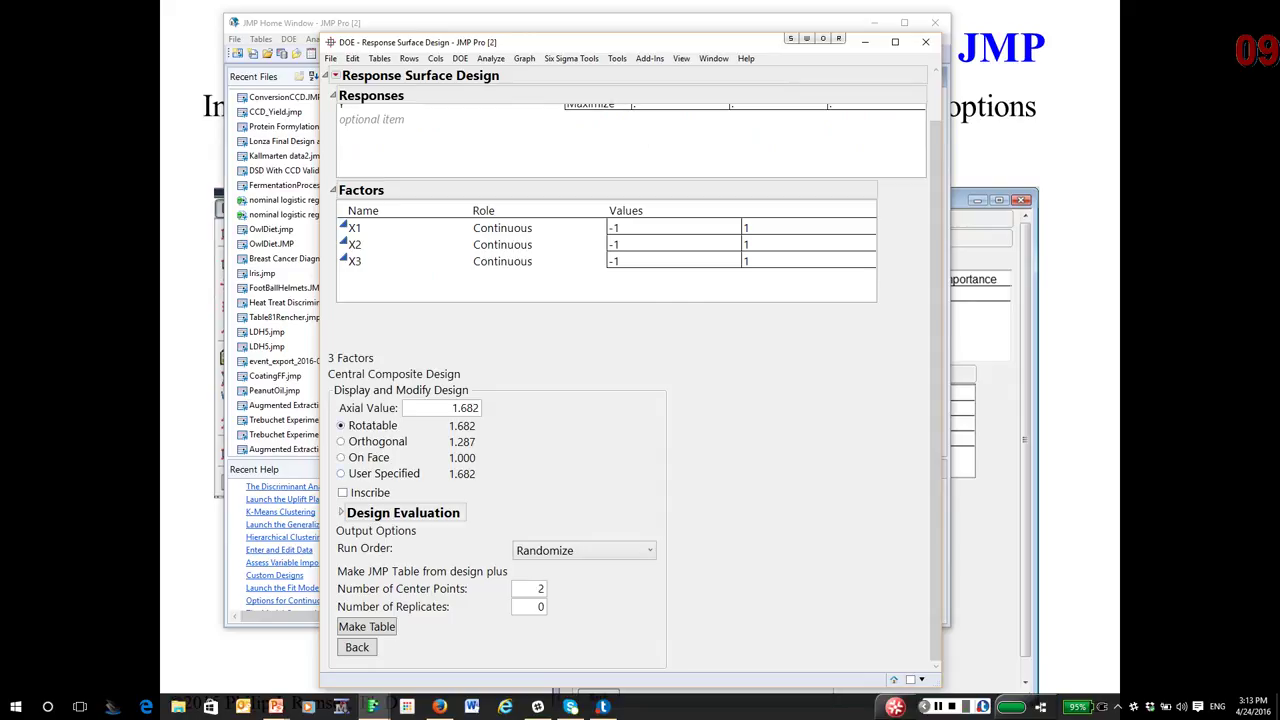
double_click(540, 588)
type("5")
key("Return")
- Expand the design evaluation with the Prediction Variance Profile and Prediction Variance Surface for the rotatable design with 5 center points
left_click(341, 512)
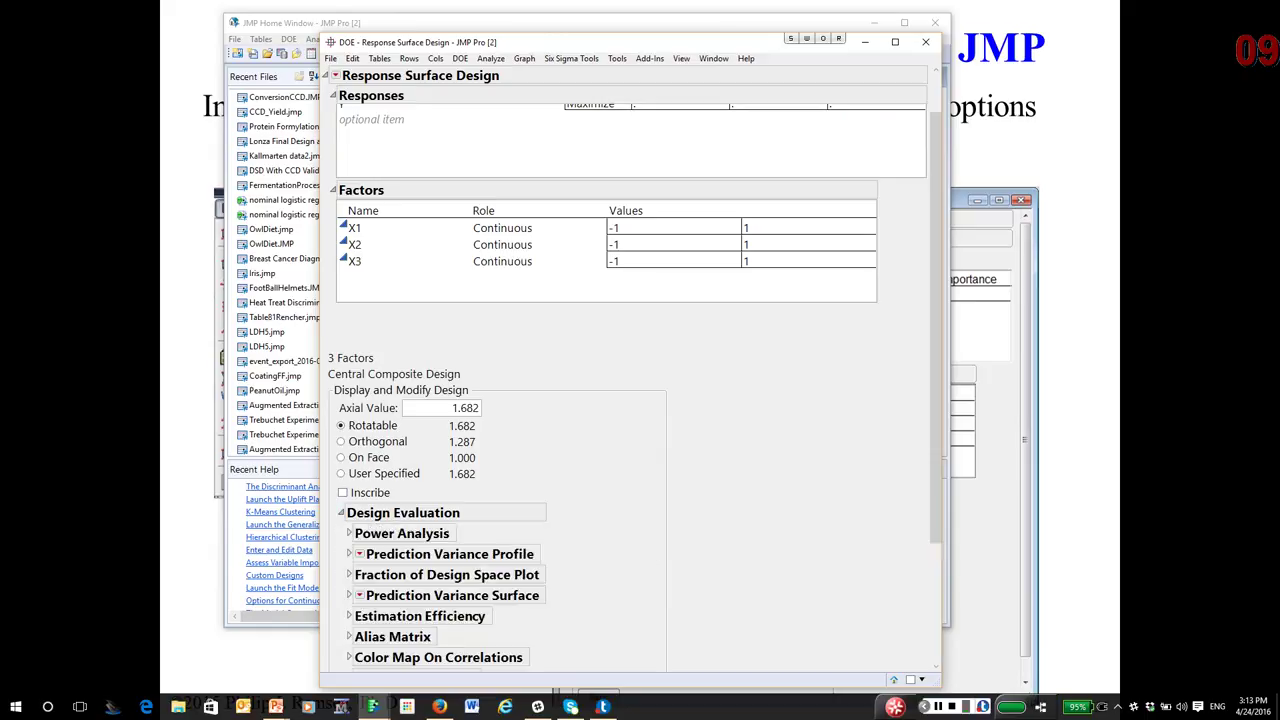
left_click(349, 553)
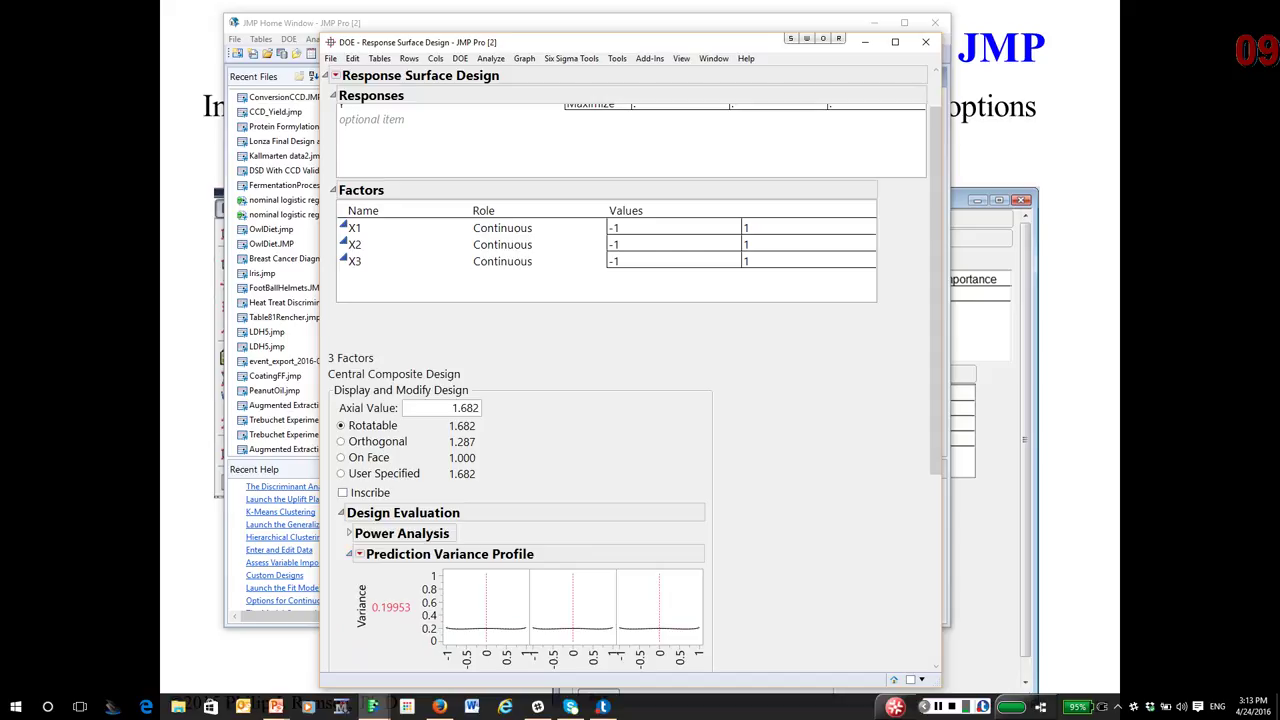
scroll(630, 380, "down", 5)
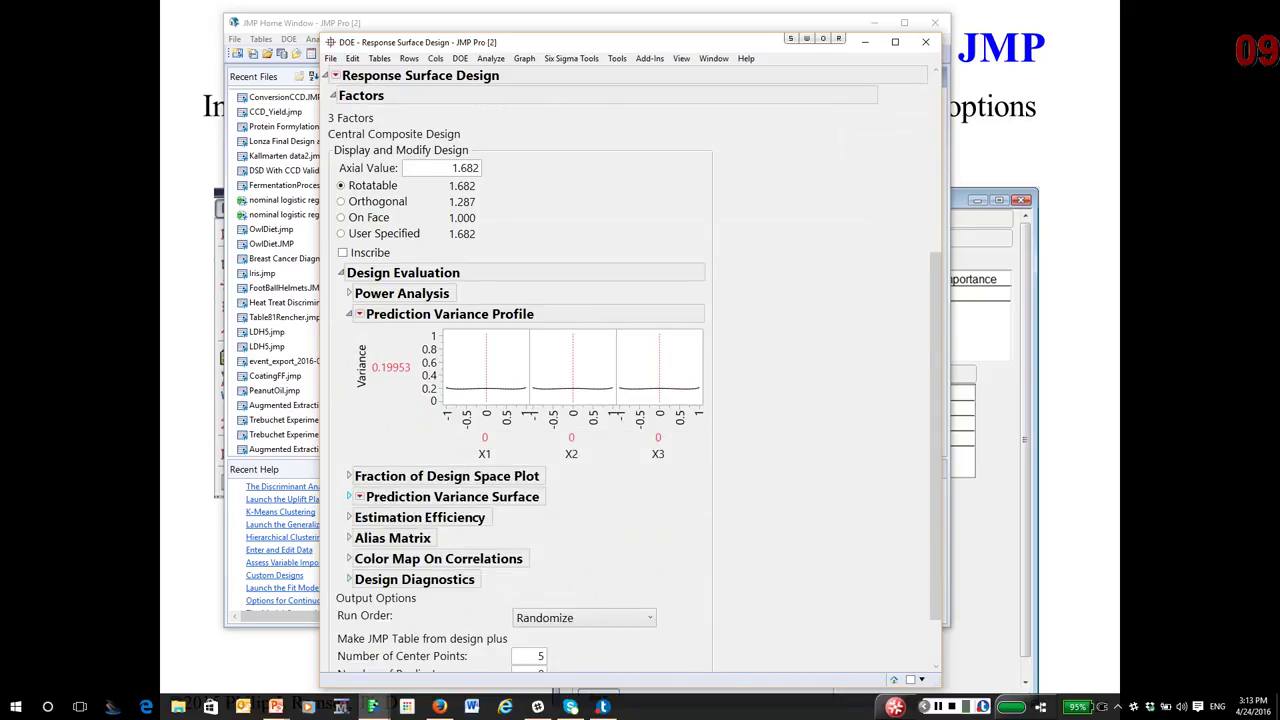
left_click(349, 497)
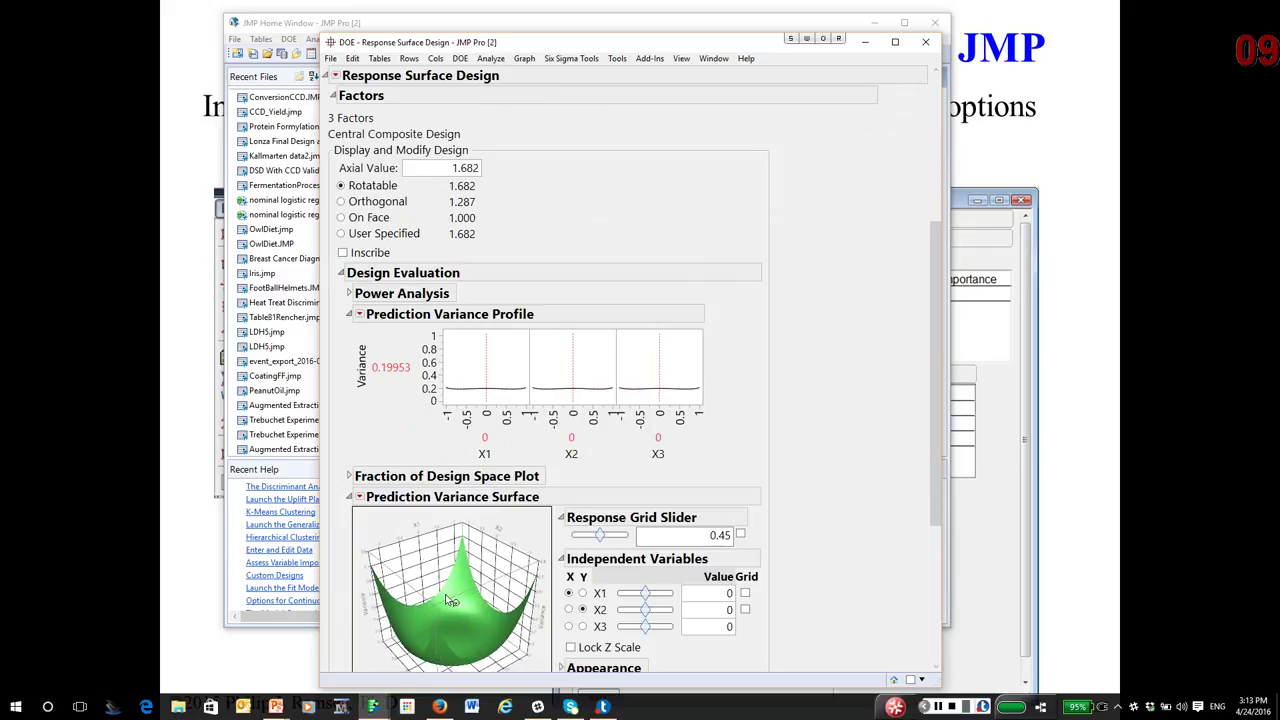
- Rotate the 3D prediction variance surface of the rotatable design to examine its center and corners
left_click_drag(451, 600, 482, 660)
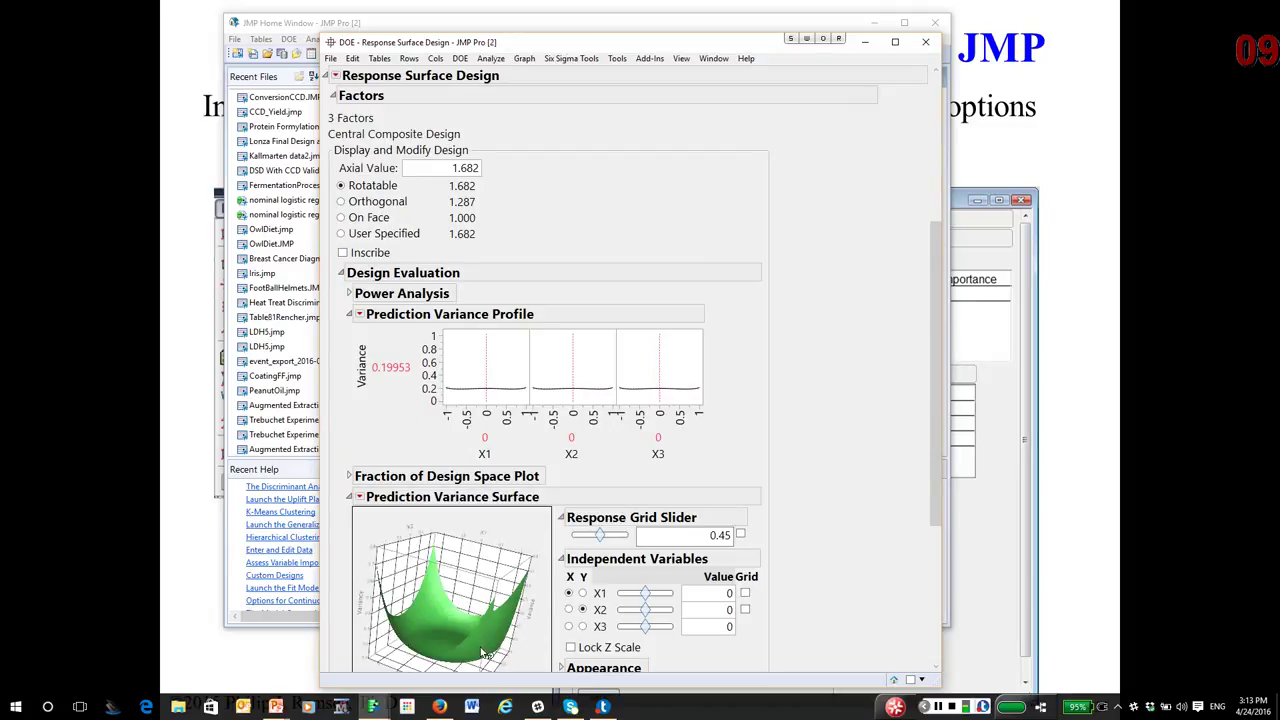
left_click_drag(478, 656, 455, 642)
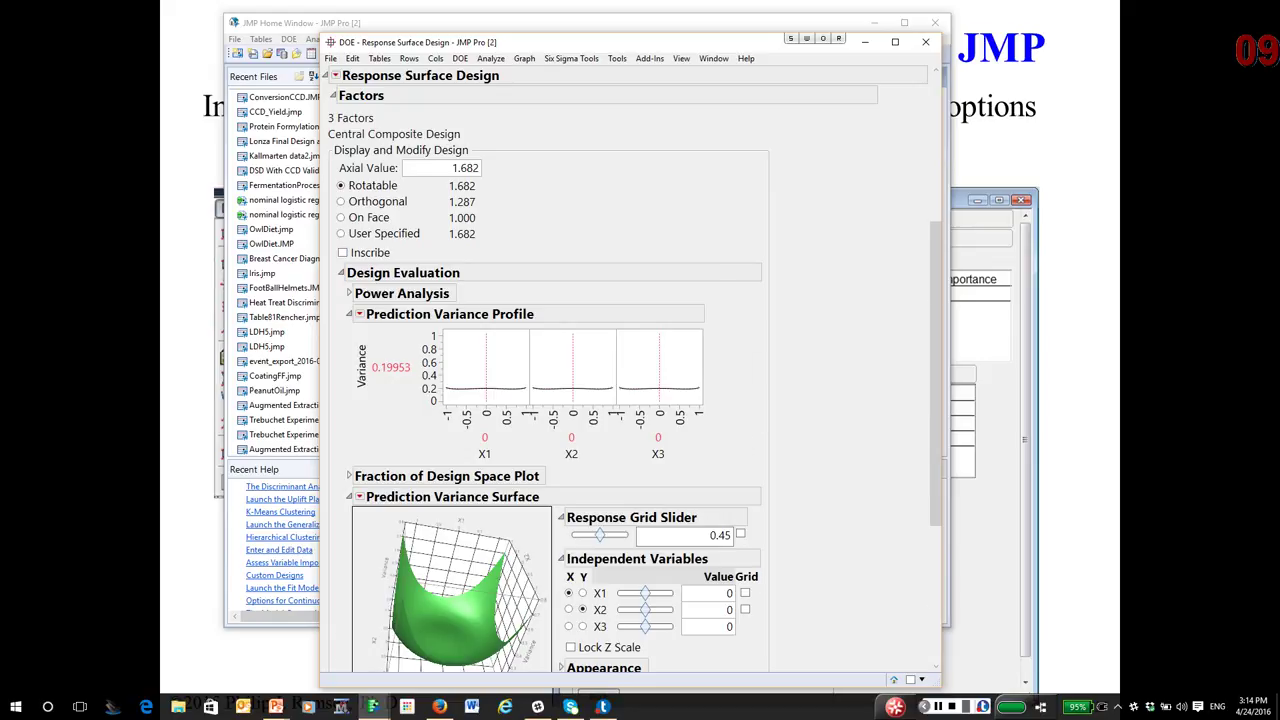
scroll(549, 380, "down", 3)
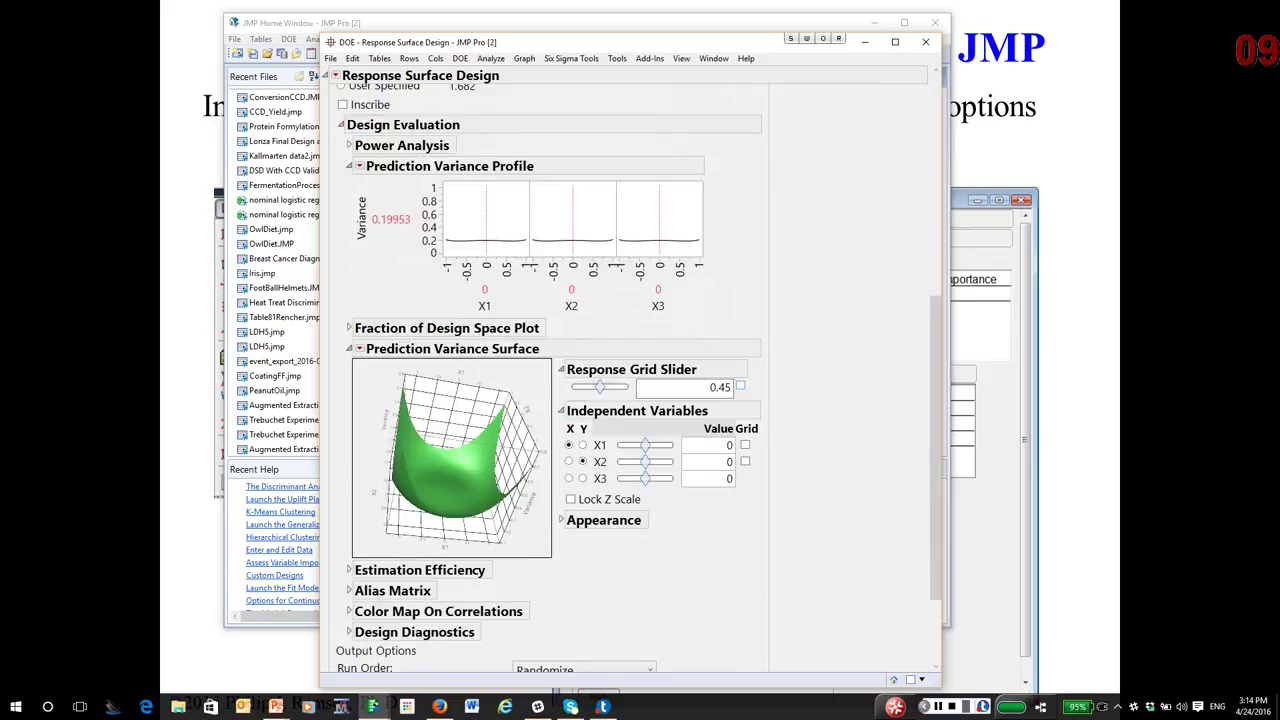
scroll(639, 378, "up", 1)
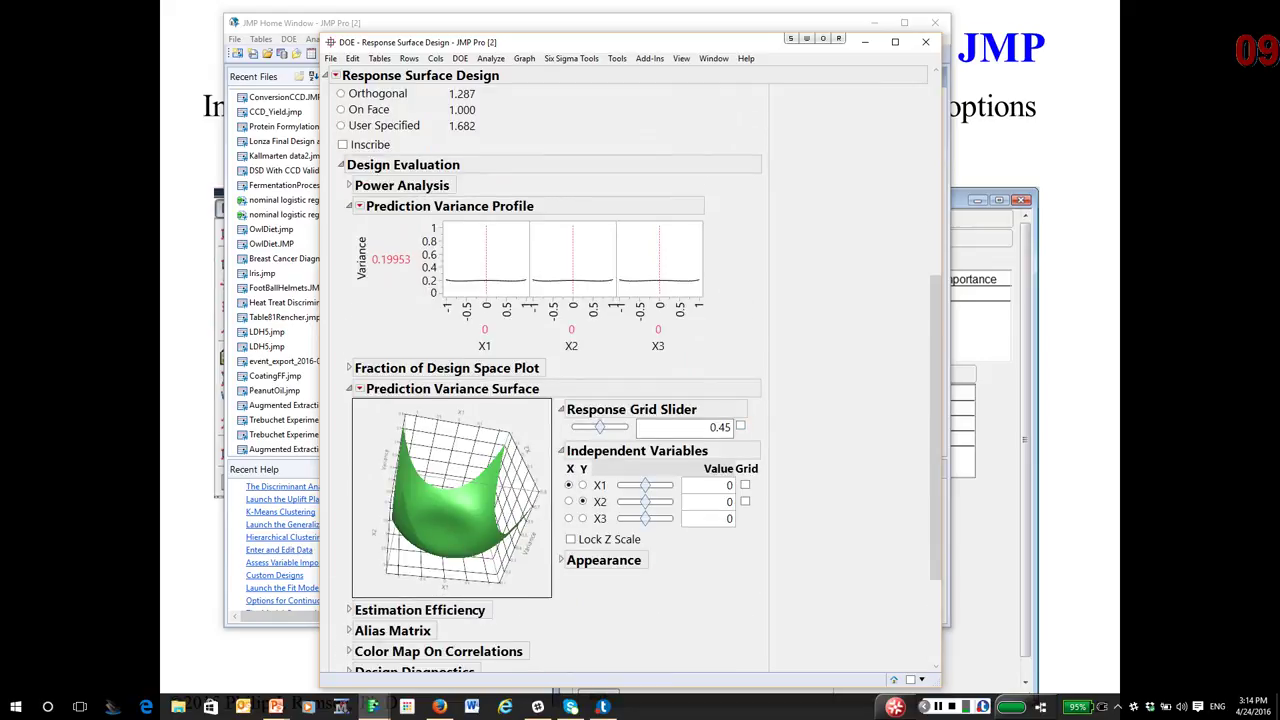
- Expand the Fraction of Design Space Plot of the rotatable design and bring up the graph's editing options
left_click(349, 368)
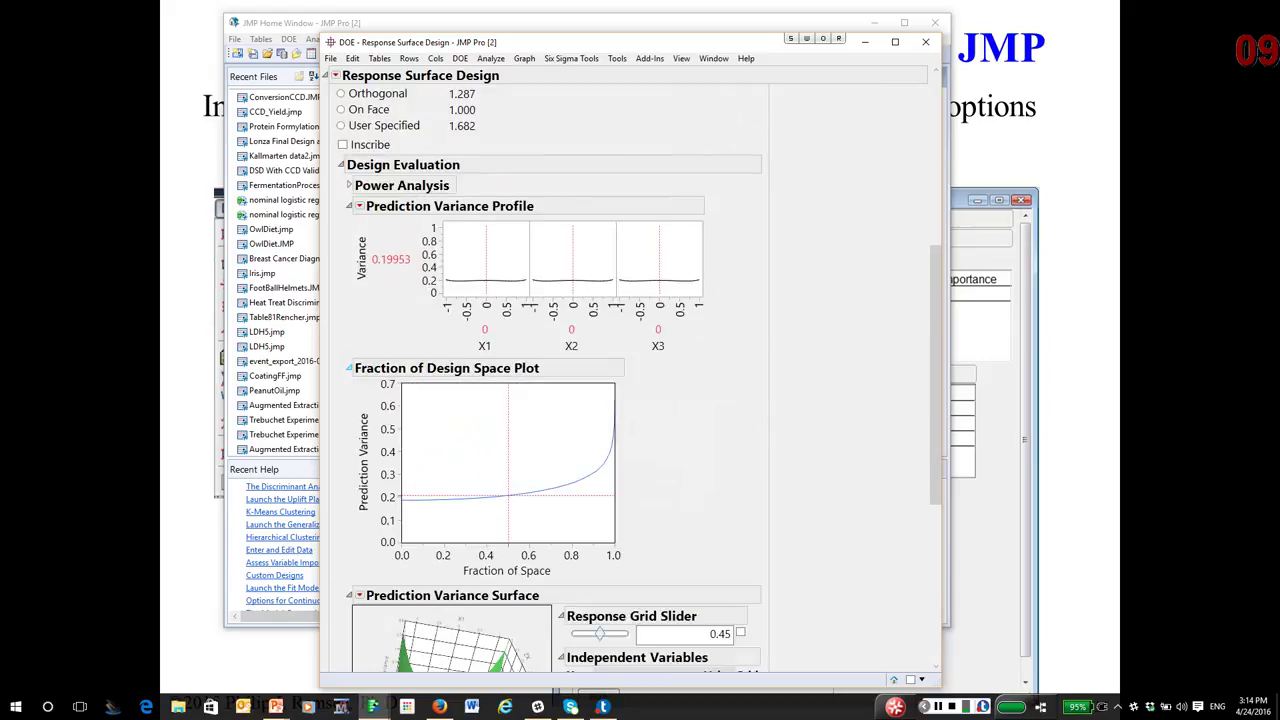
right_click(465, 440)
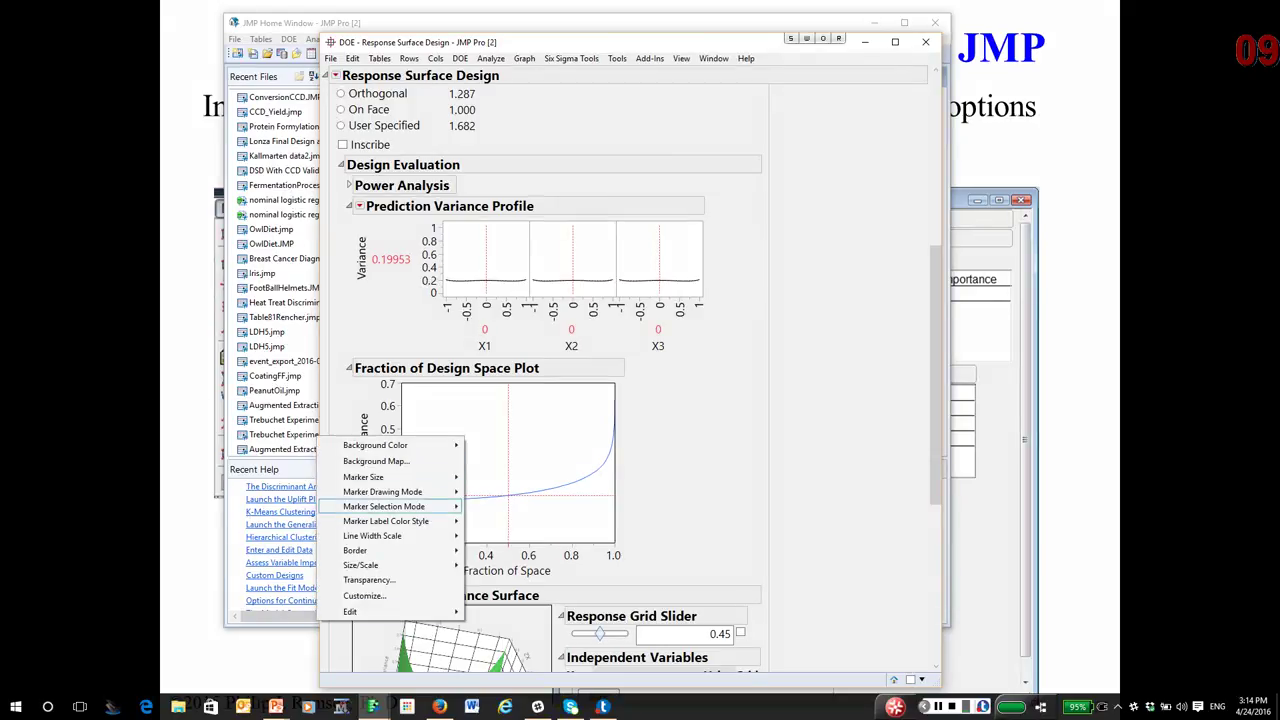
mouse_move(395, 611)
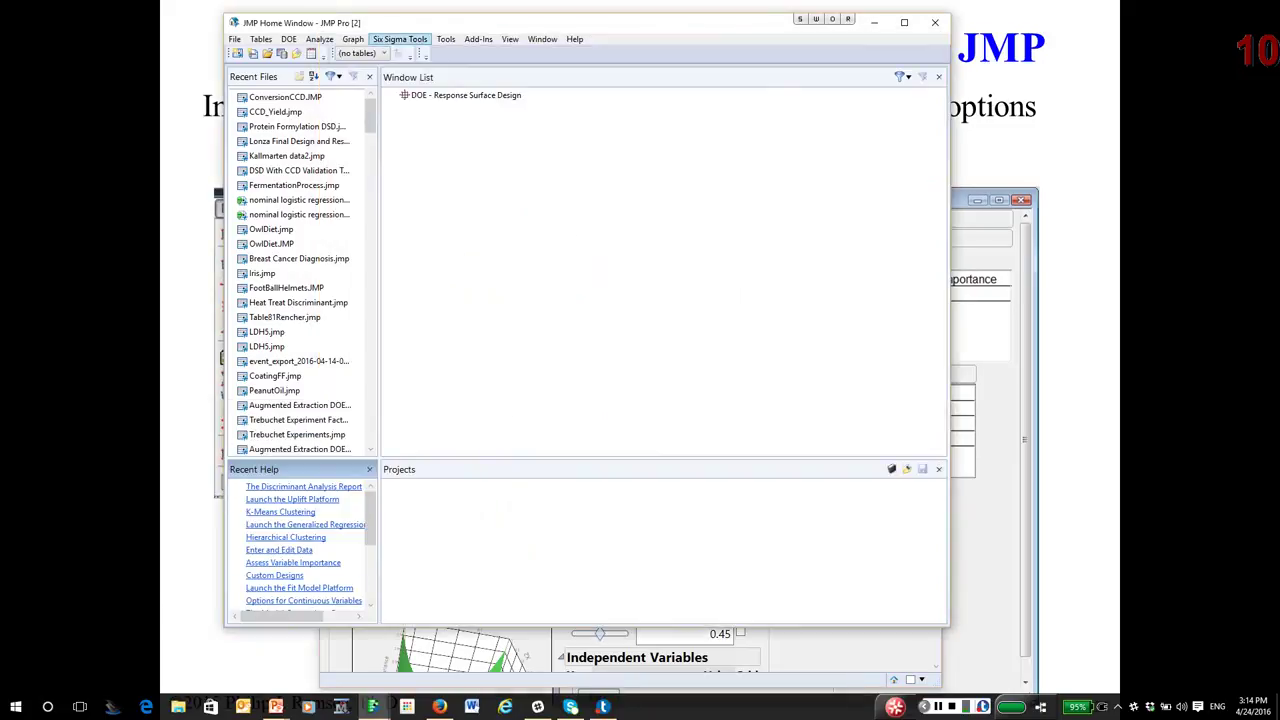
- Start a second response surface design, add a third continuous factor, and switch back to the slide presentation
left_click(288, 39)
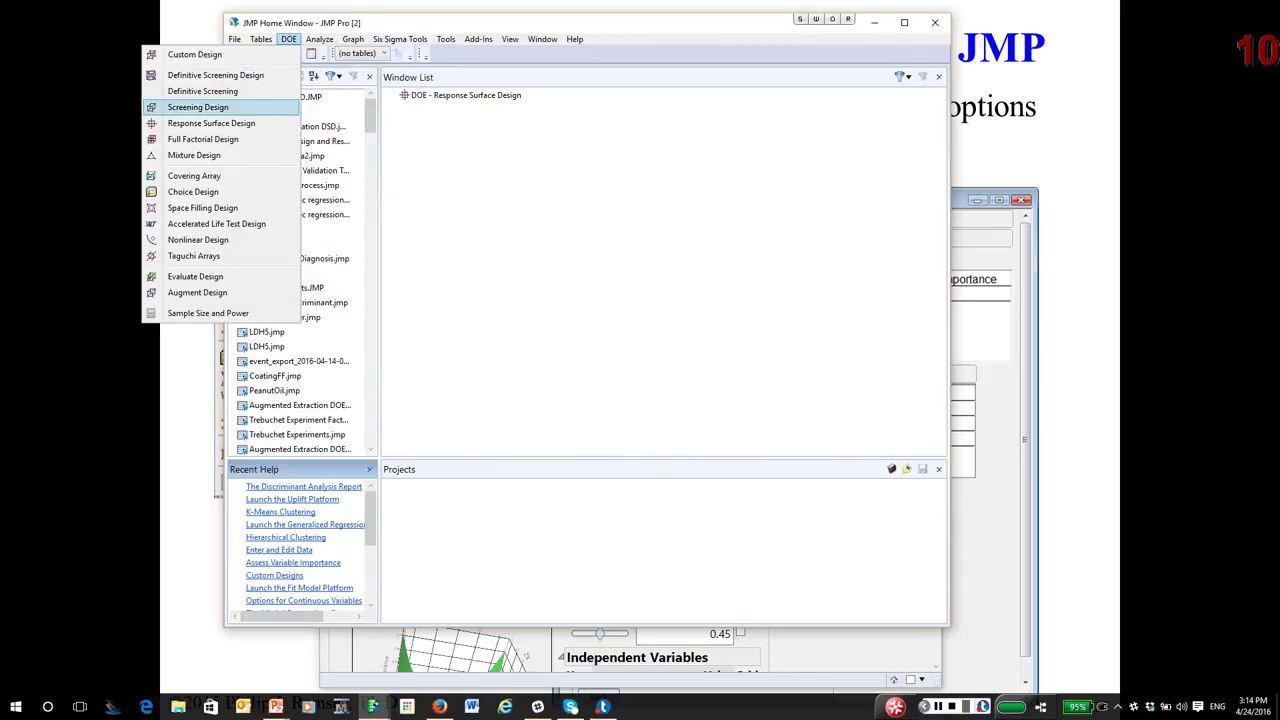
left_click(211, 123)
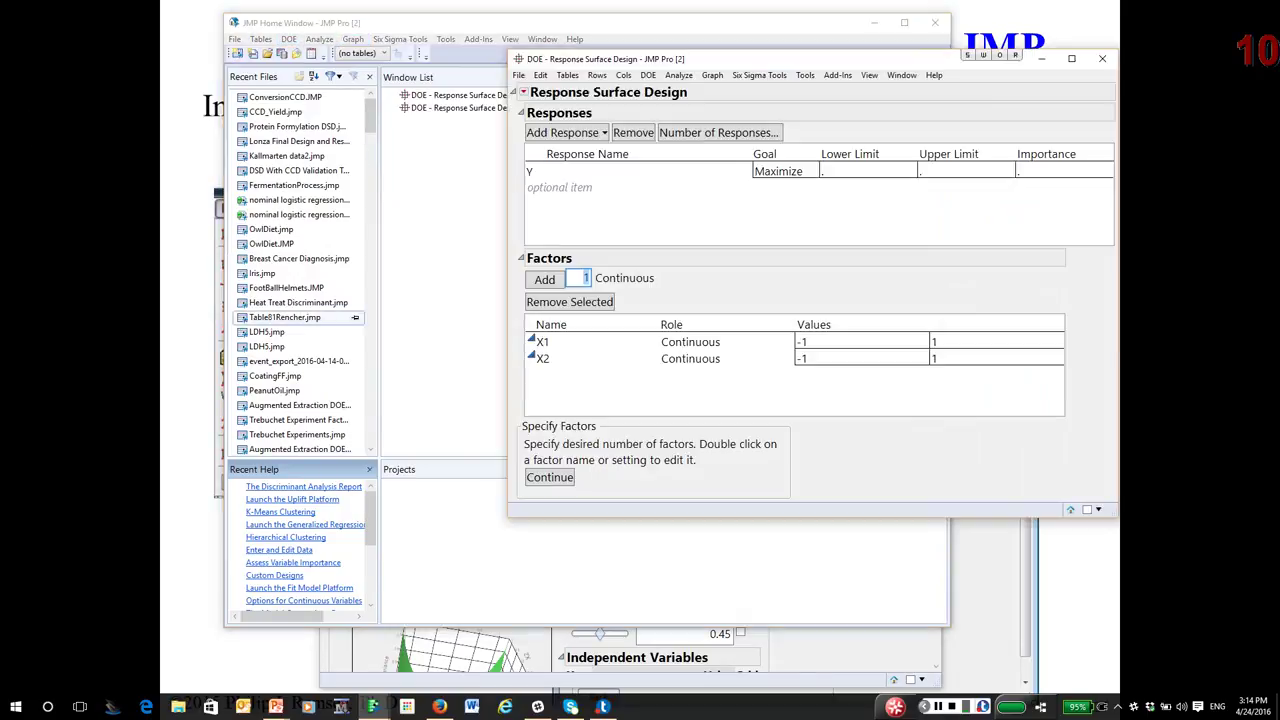
left_click(544, 279)
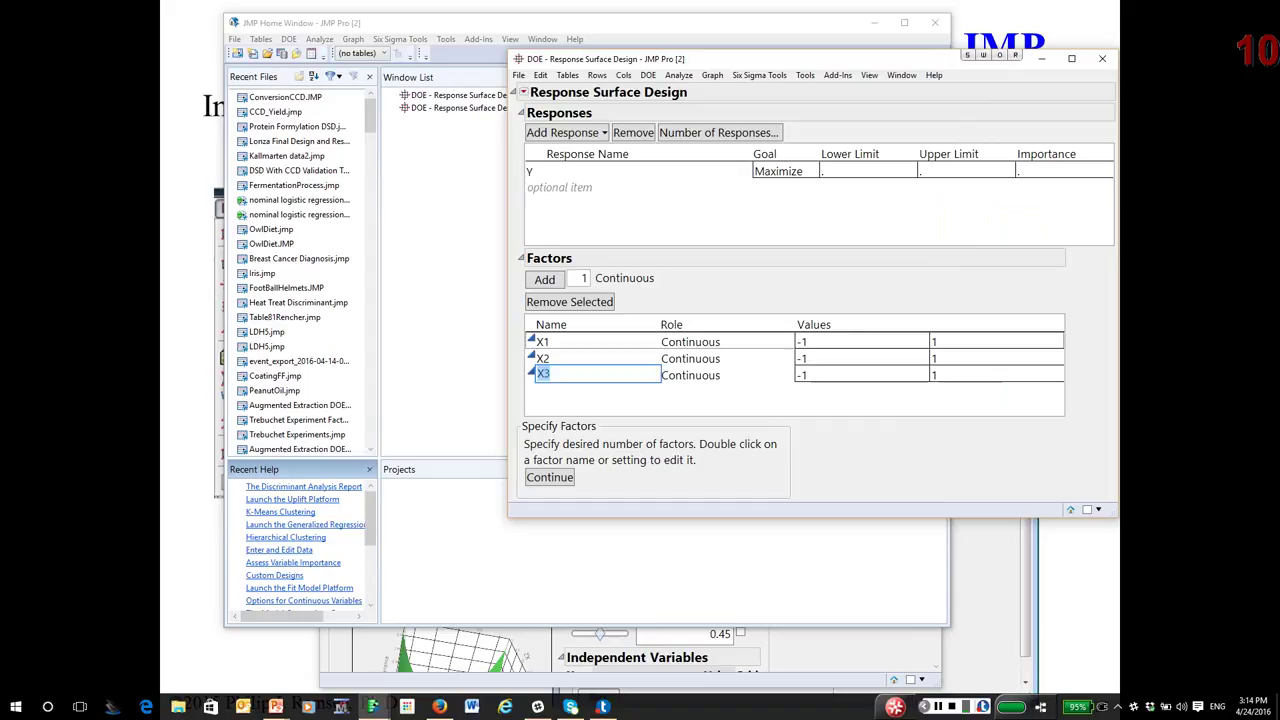
left_click(550, 545)
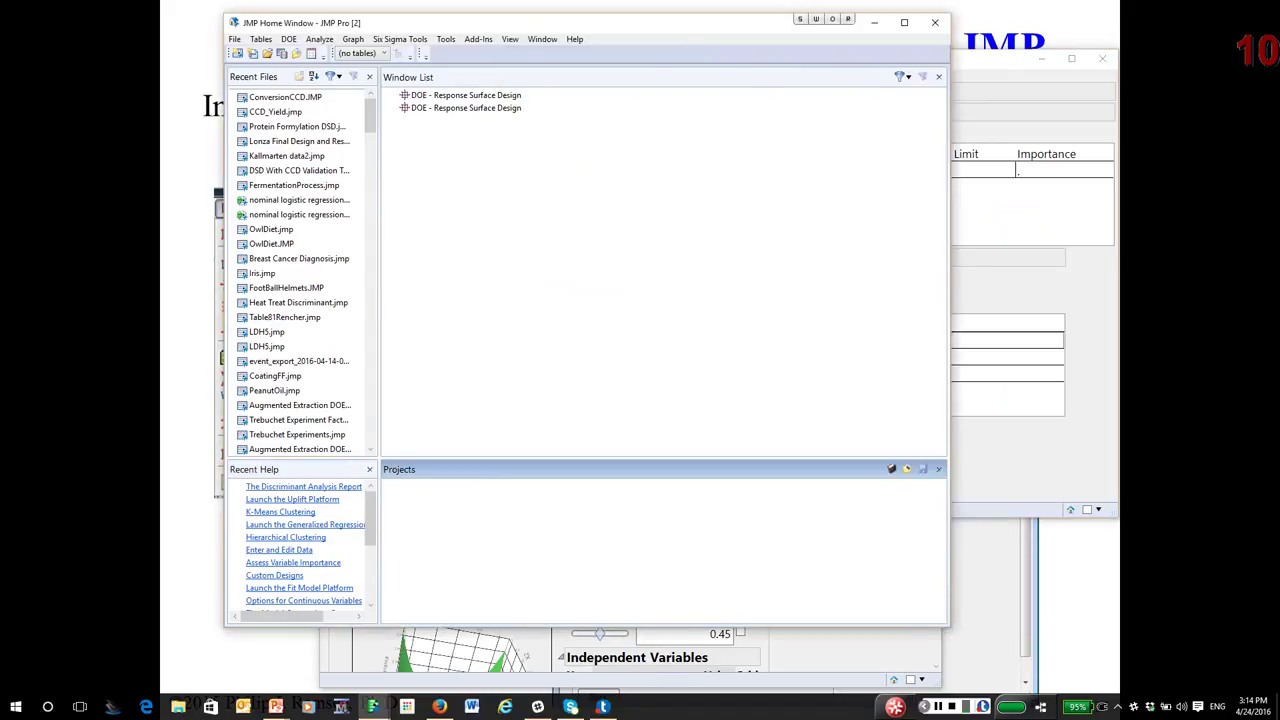
key("alt+Tab")
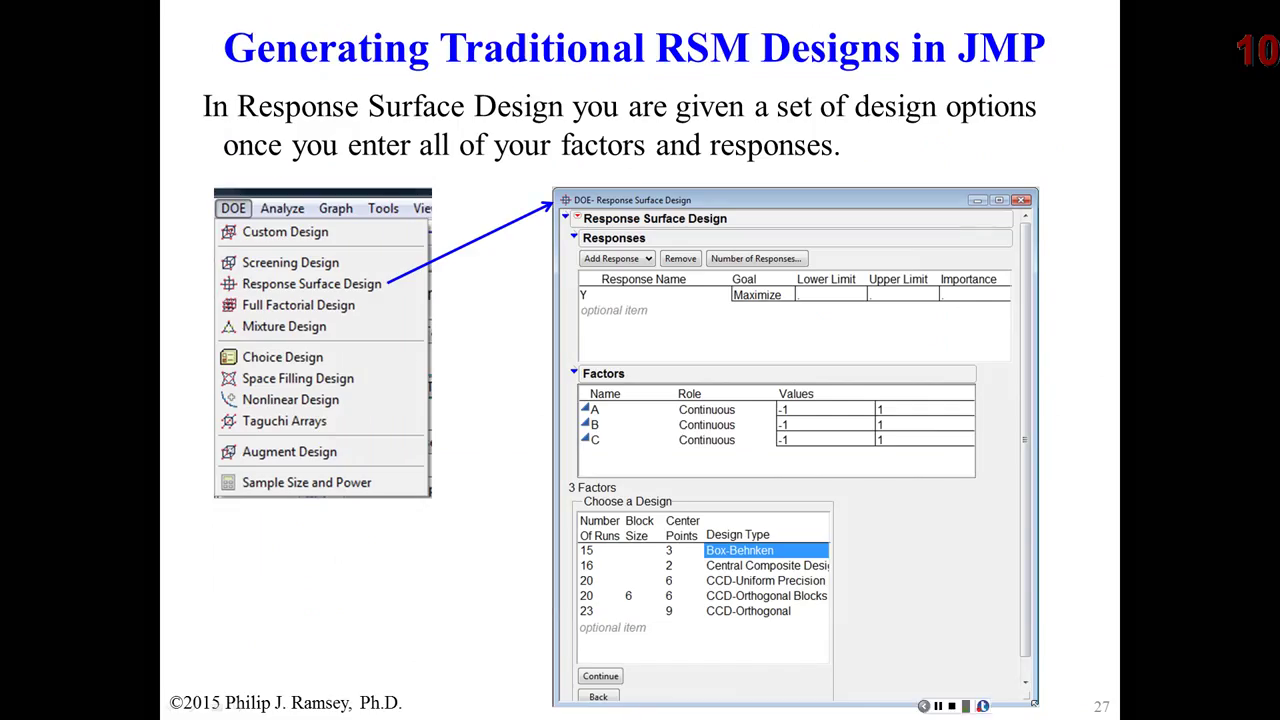